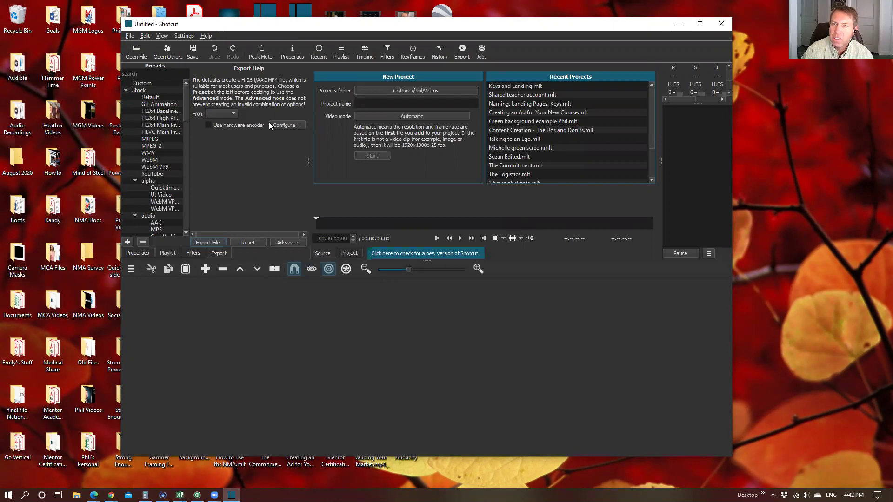
# Start opening a media file and browse to the Zoom folder inside Documents
pyautogui.click(138, 55)
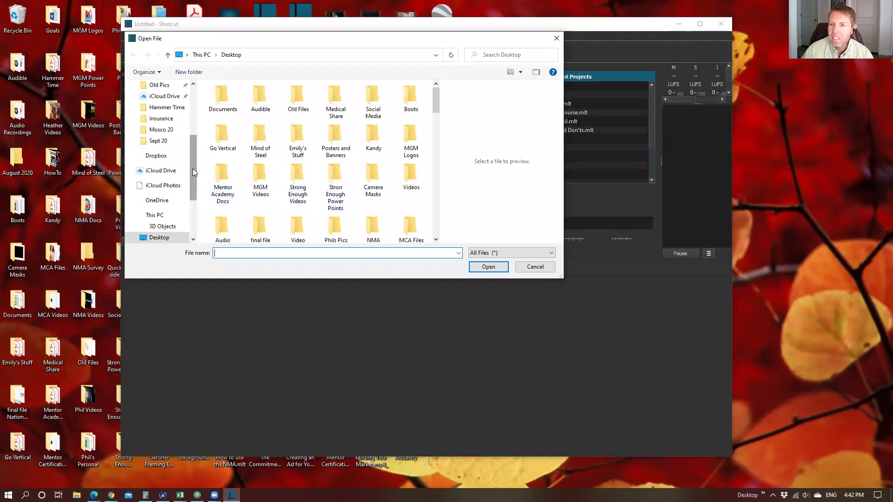
pyautogui.moveTo(194, 171); pyautogui.dragTo(192, 128)
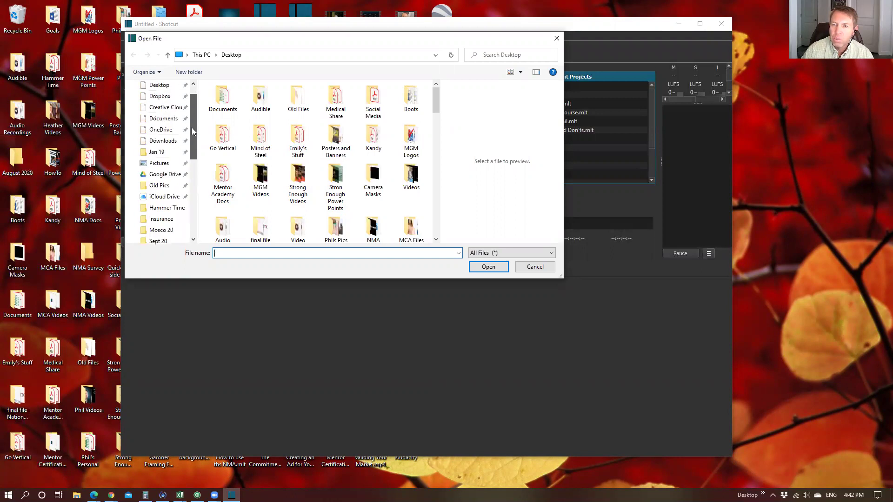
pyautogui.click(171, 120)
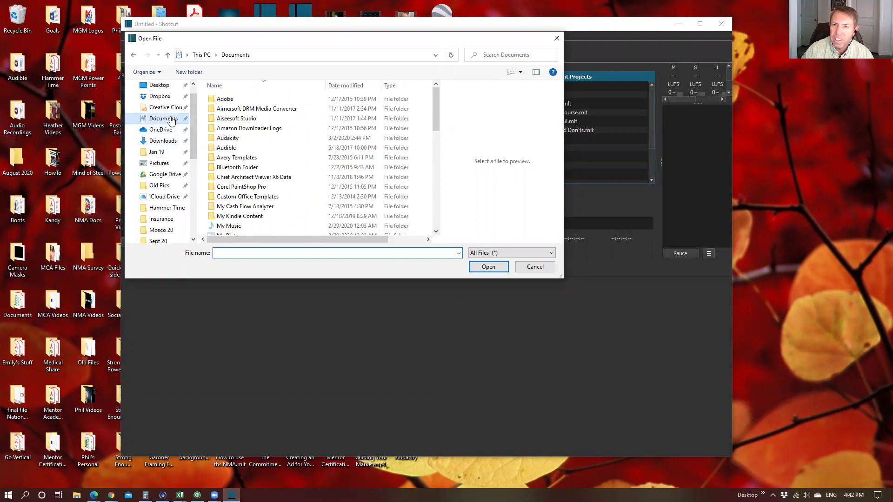
pyautogui.scroll(-2, 273, 175)
pyautogui.scroll(-4, 273, 176)
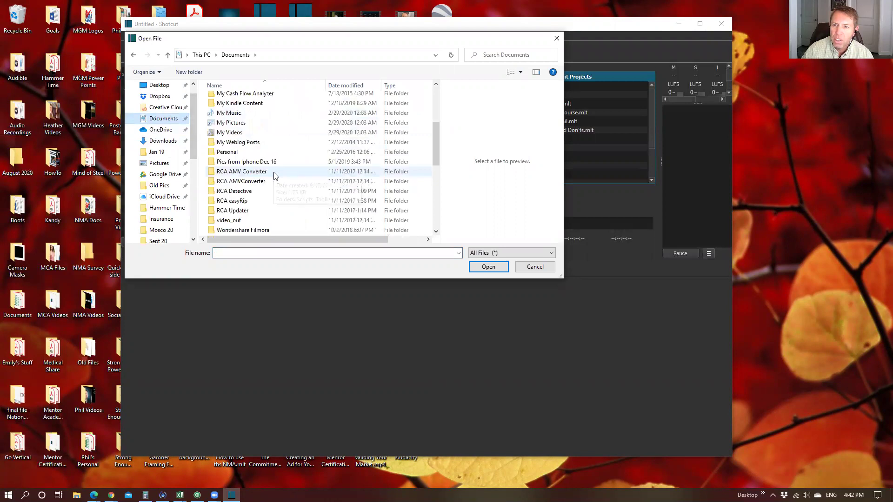
pyautogui.doubleClick(218, 182)
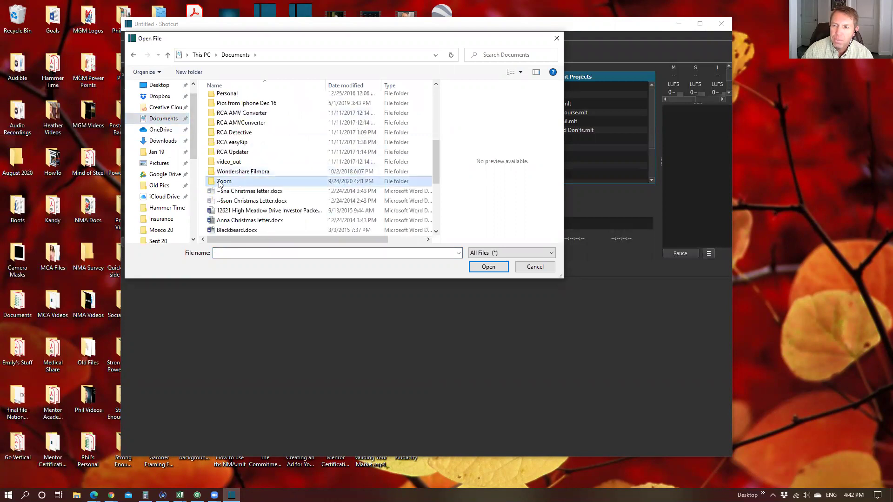
# Open the zoom_0.mp4 recording from the meeting folder dated 2020-09-24 16.12.44
pyautogui.scroll(-5, 266, 166)
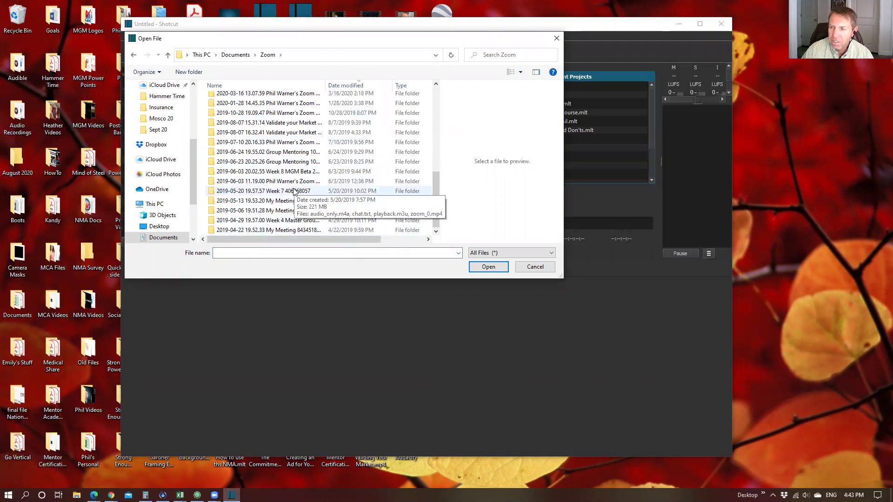
pyautogui.scroll(5, 292, 191)
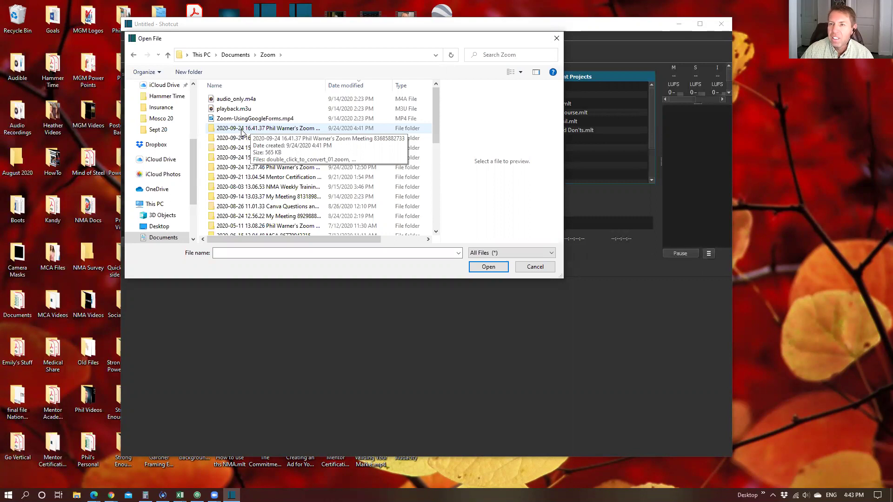
pyautogui.doubleClick(241, 133)
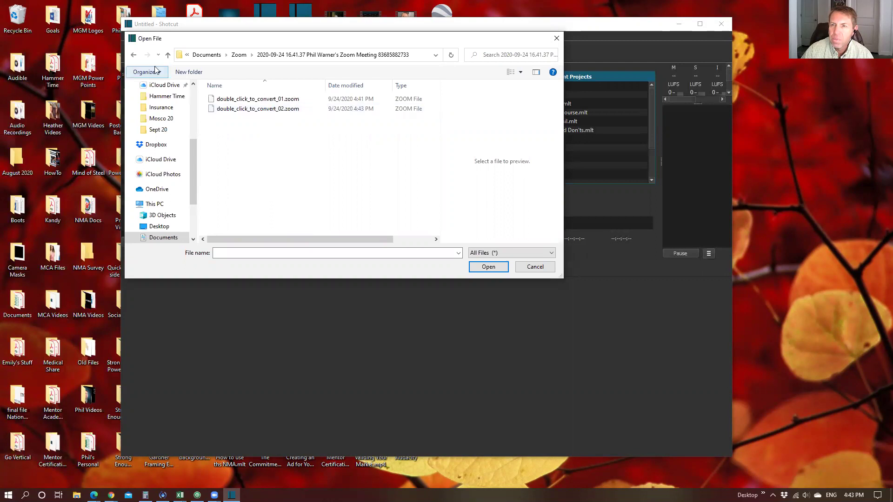
pyautogui.click(134, 55)
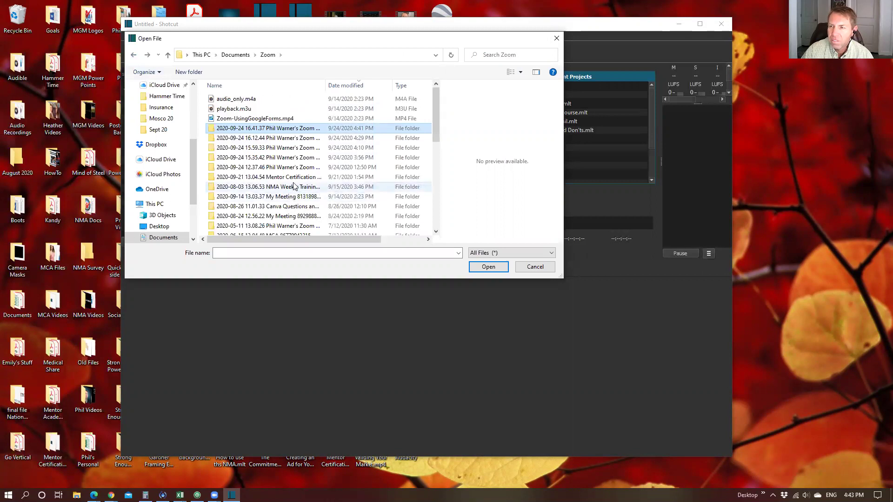
pyautogui.doubleClick(294, 138)
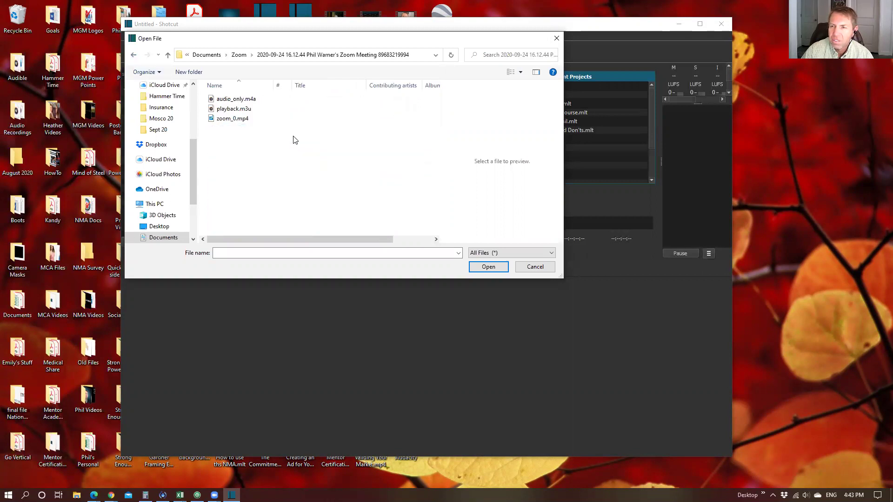
pyautogui.doubleClick(240, 119)
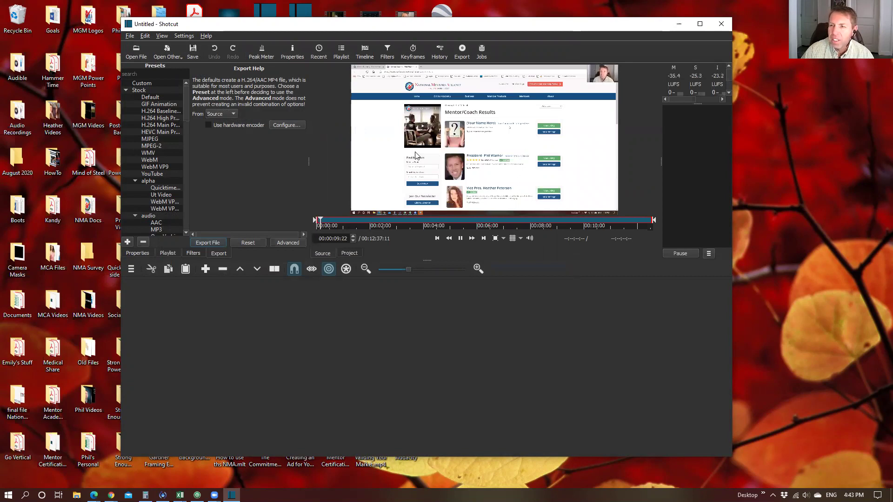
# Pause the preview and place the zoom_0.mp4 clip on the timeline as video track V1 using Overwrite
pyautogui.click(463, 237)
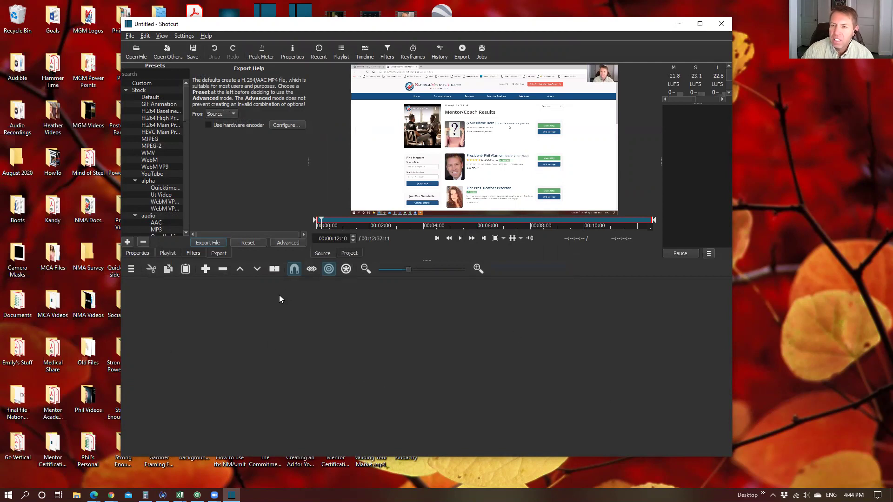
pyautogui.click(256, 270)
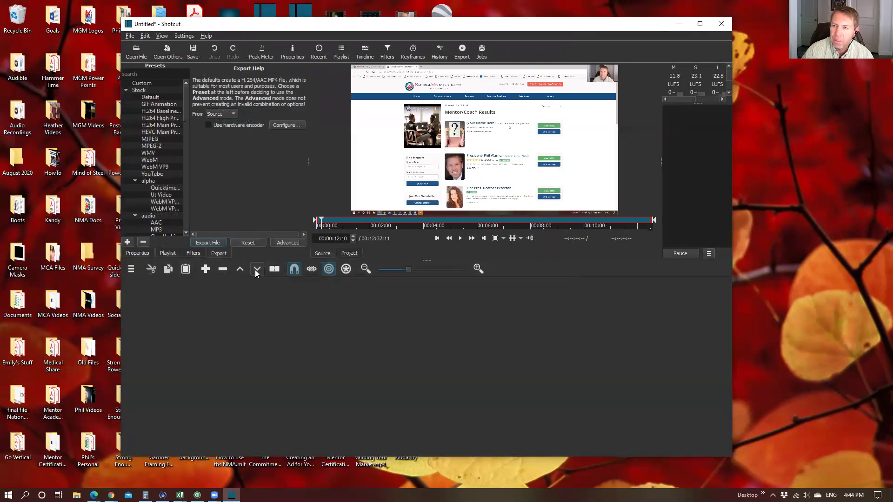
pyautogui.click(255, 269)
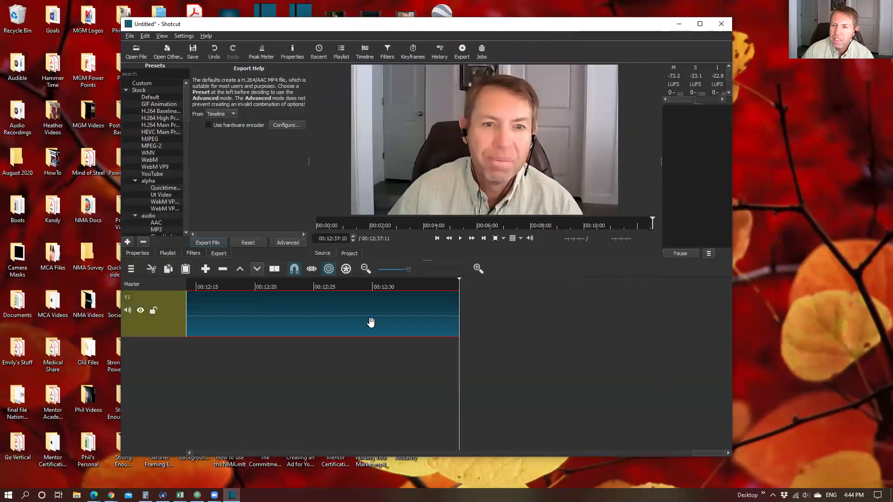
# Scrub through the clip on the timeline to its end and return the playhead to the start
pyautogui.hscroll(-10, 324, 295)
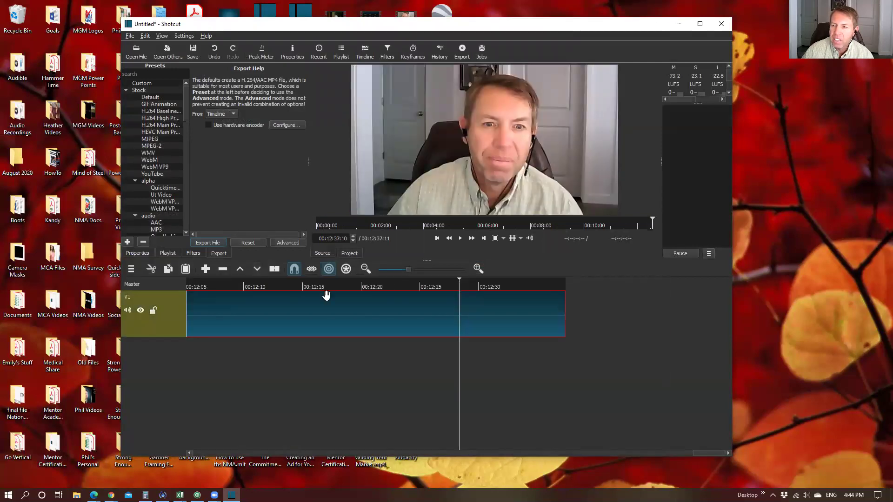
pyautogui.hscroll(-5, 361, 293)
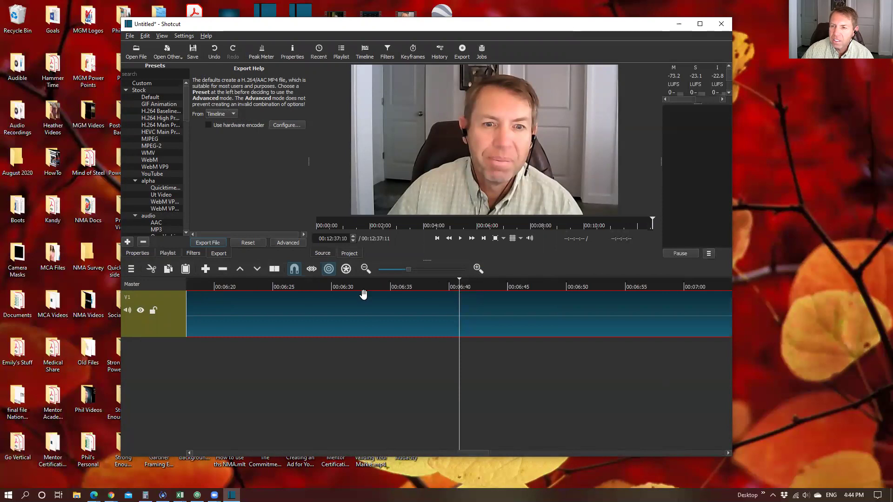
pyautogui.click(459, 284)
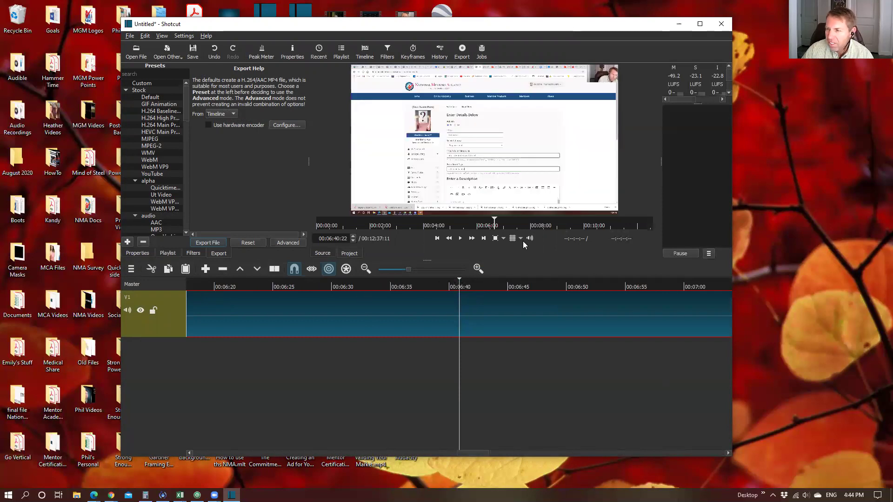
pyautogui.moveTo(495, 221); pyautogui.dragTo(657, 226)
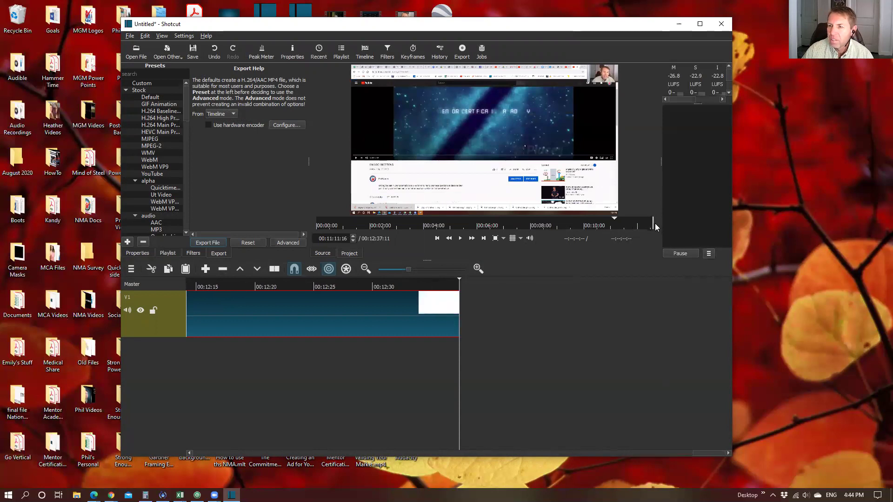
pyautogui.click(434, 225)
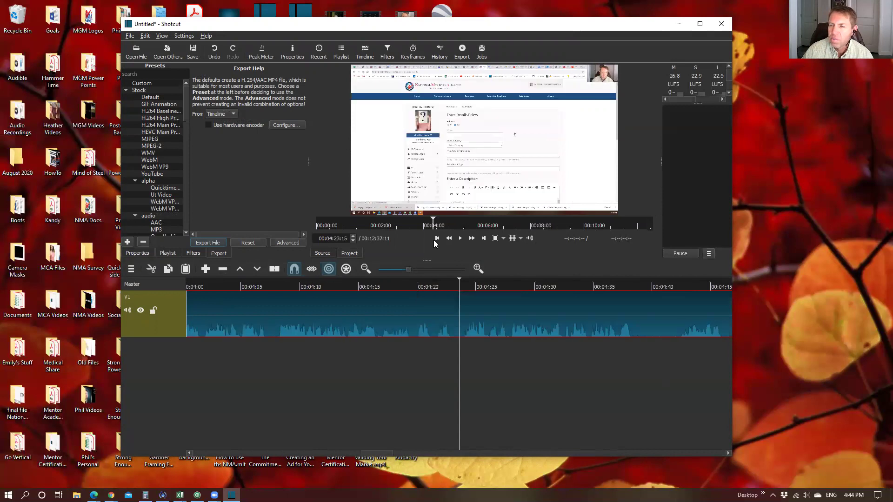
pyautogui.click(436, 238)
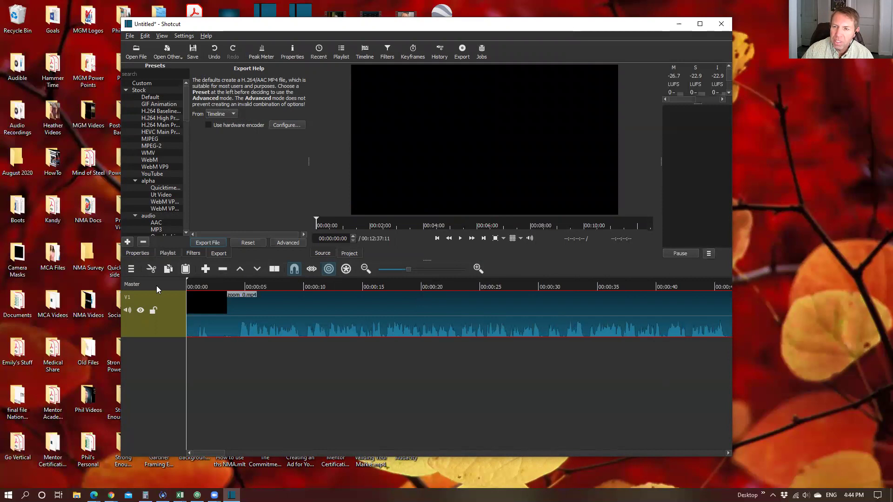
# Play the clip's opening, split it at 00:00:04:08 and remove the first segment from track V1
pyautogui.click(460, 239)
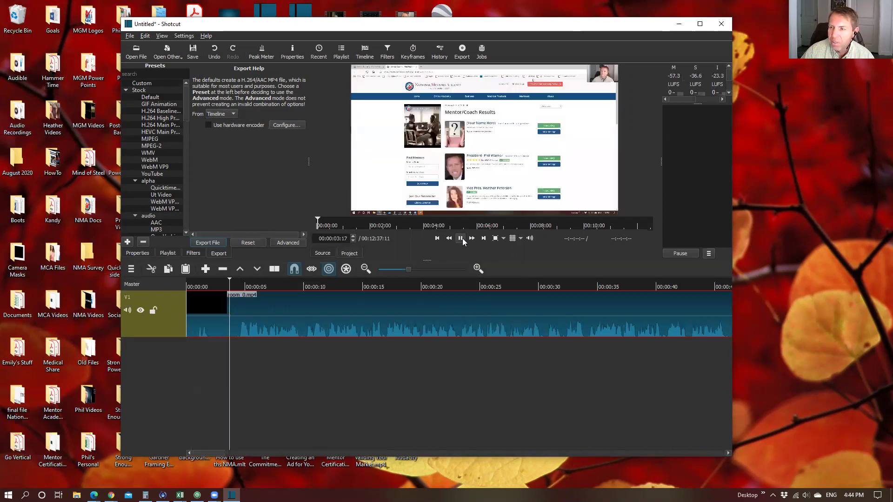
pyautogui.click(462, 240)
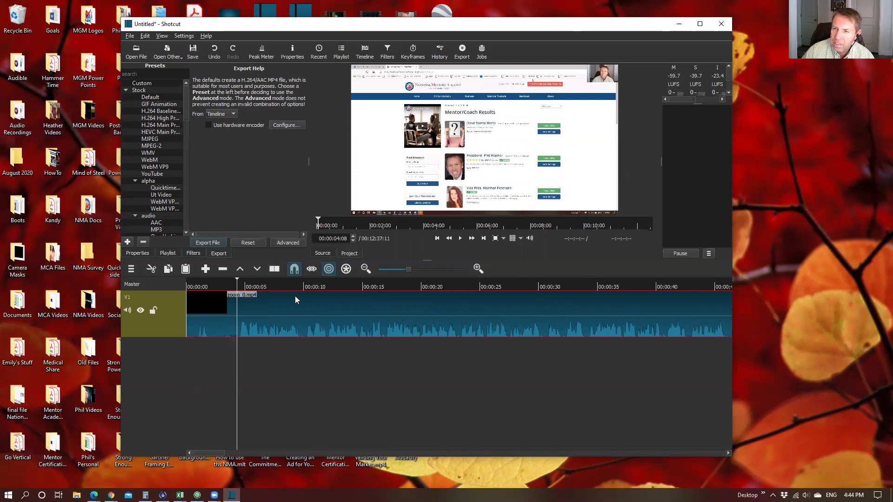
pyautogui.click(274, 269)
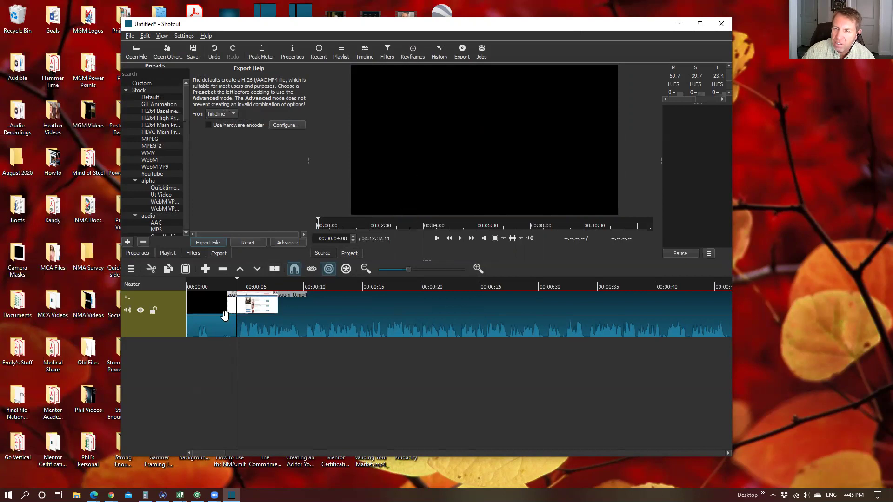
pyautogui.click(207, 315)
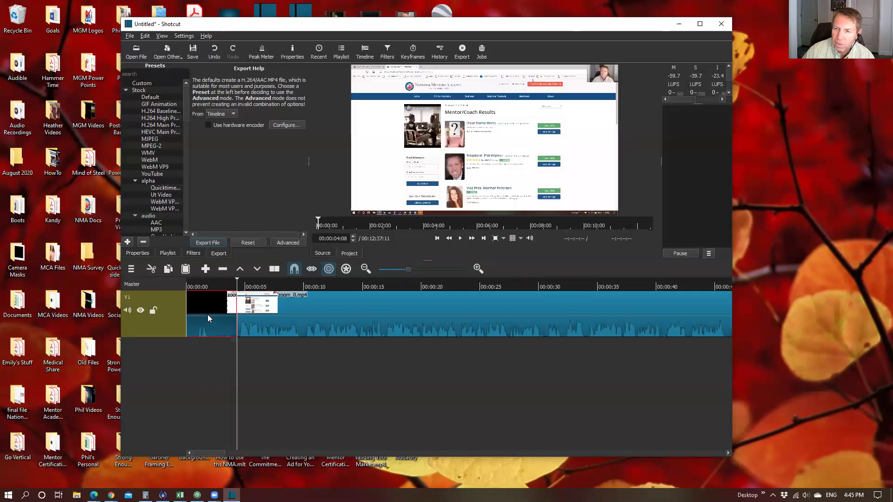
pyautogui.rightClick(207, 318)
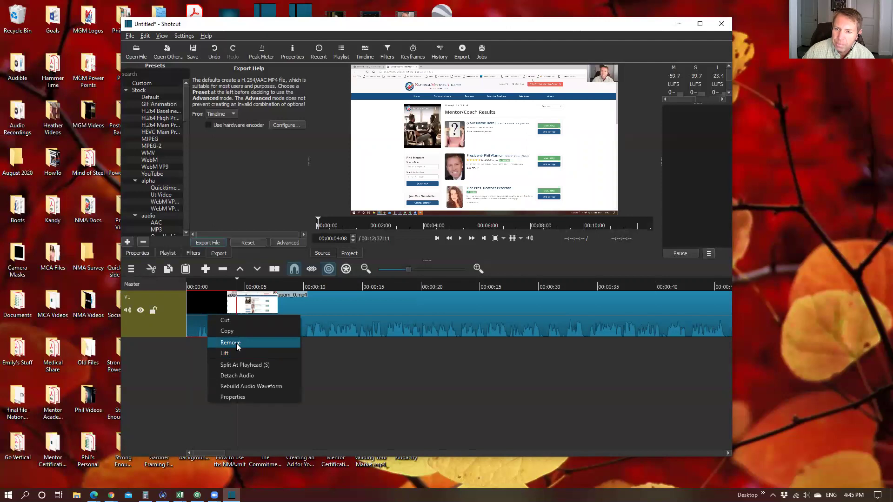
pyautogui.click(237, 344)
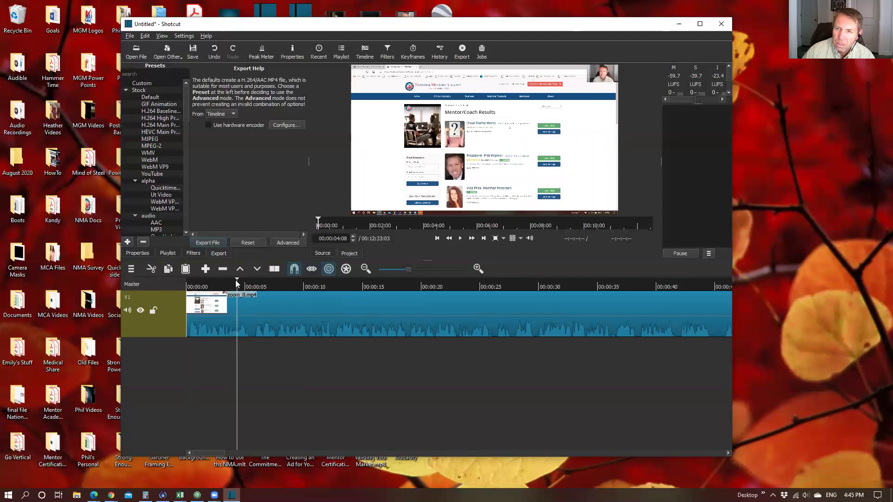
# Play the trimmed video from the start, pause it and set the playhead to 00:00:10:11
pyautogui.moveTo(237, 284); pyautogui.dragTo(169, 291)
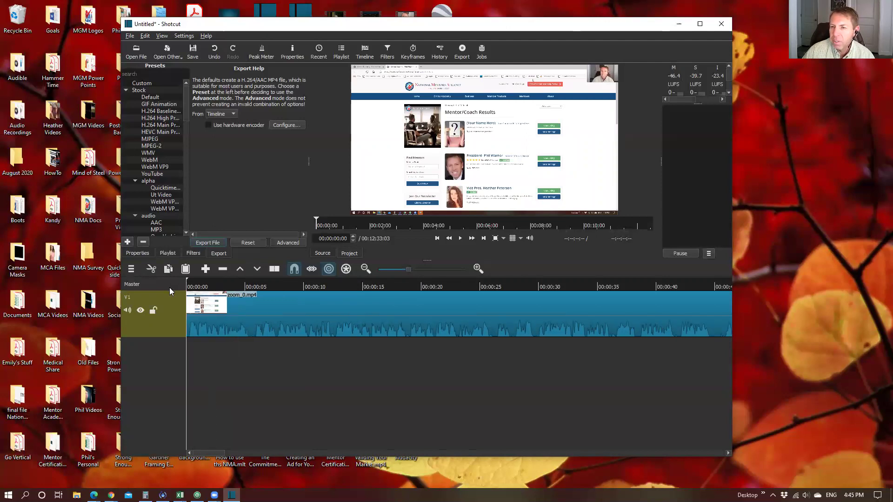
pyautogui.click(462, 239)
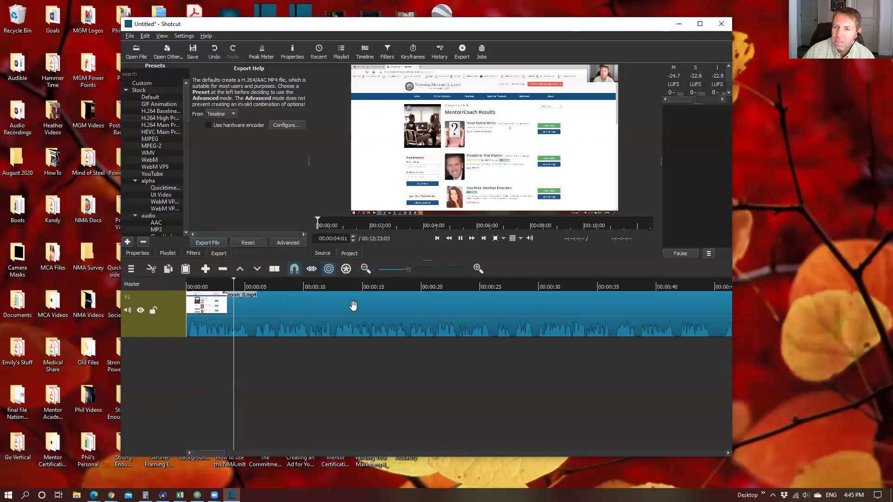
pyautogui.click(460, 239)
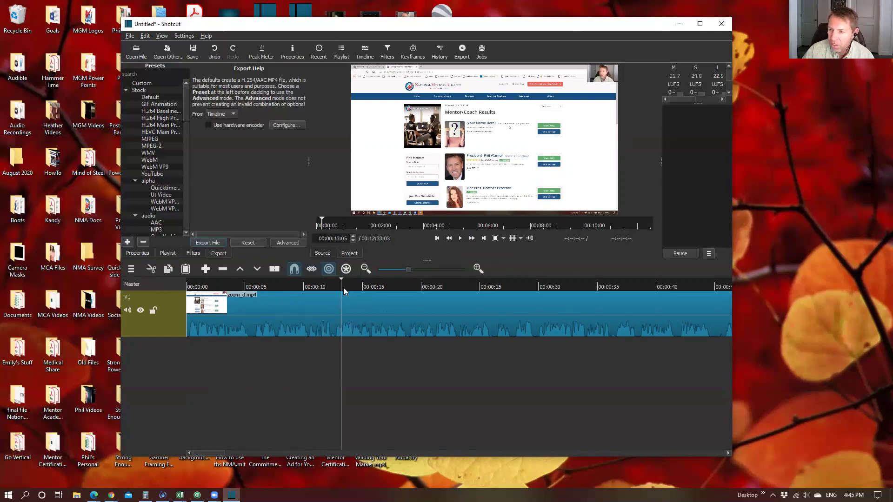
pyautogui.moveTo(340, 282); pyautogui.dragTo(309, 283)
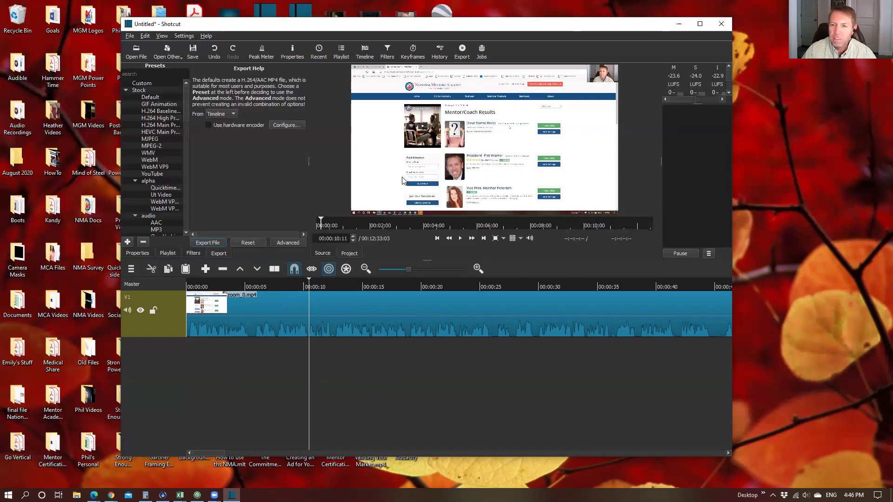
# Open the image Copy of Untitled (12).png from the Downloads folder in the source player
pyautogui.click(140, 57)
pyautogui.moveTo(194, 165); pyautogui.dragTo(173, 196)
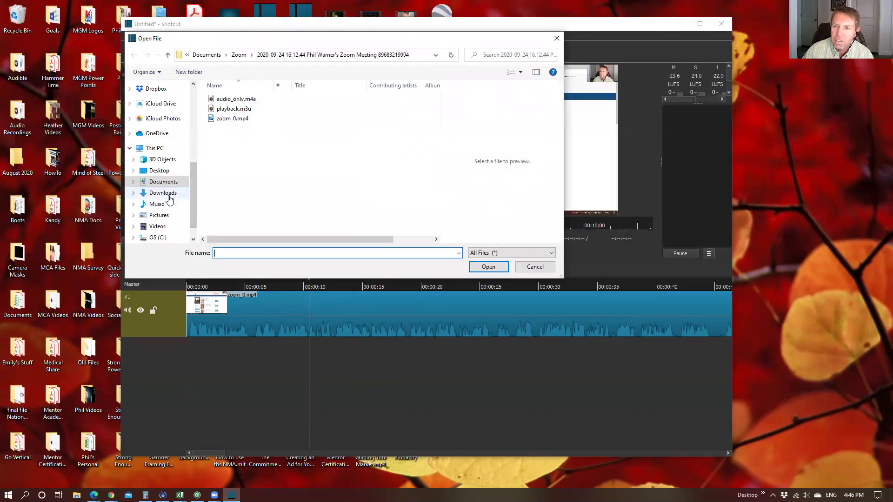
pyautogui.click(168, 195)
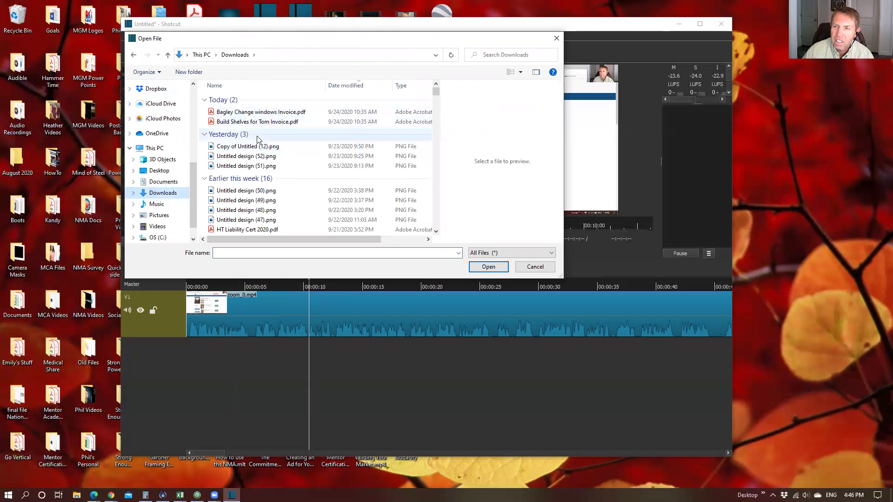
pyautogui.scroll(-1, 257, 139)
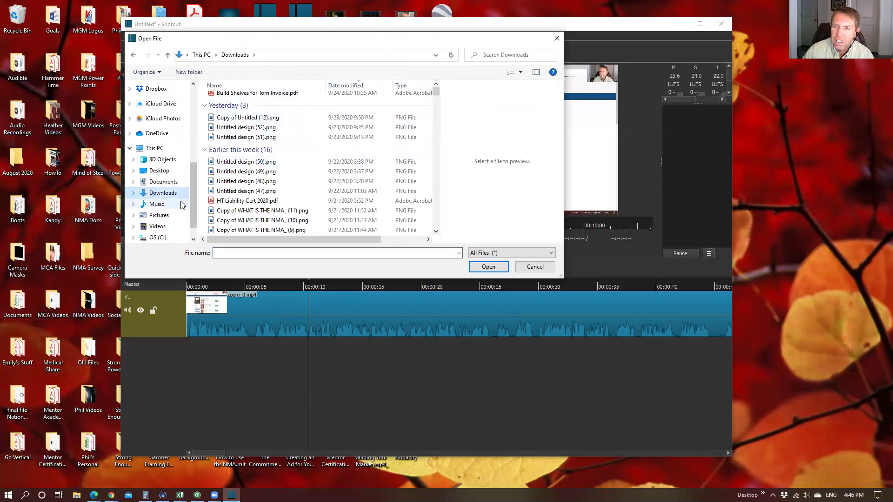
pyautogui.click(246, 122)
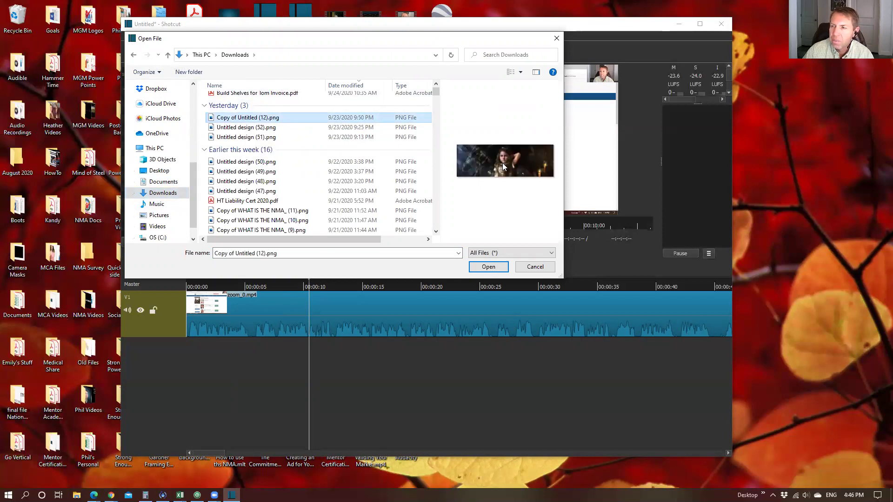
pyautogui.press('Return')
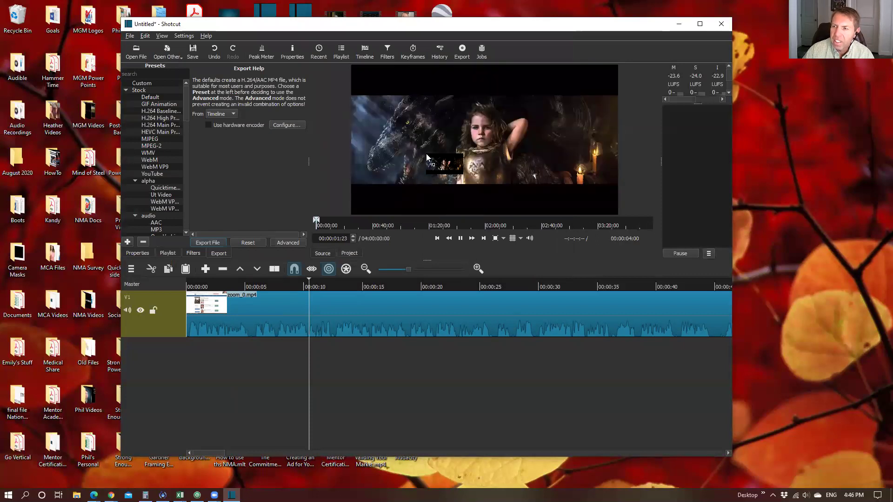
# Add a video track above V1 and place the Copy of Untitled (12).png image on it at the playhead
pyautogui.rightClick(171, 320)
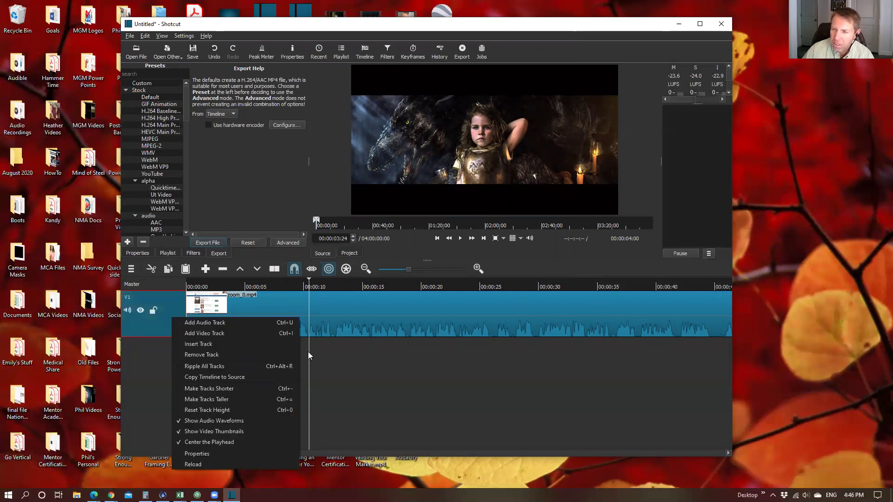
pyautogui.click(207, 334)
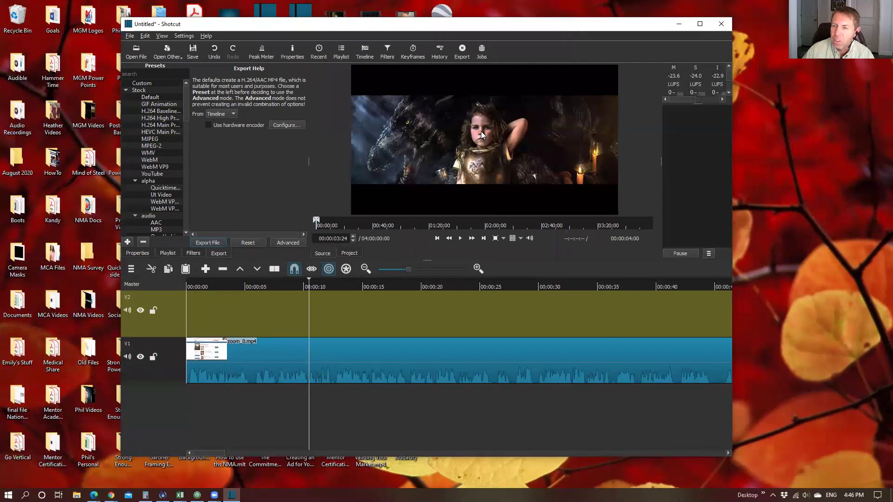
pyautogui.click(256, 269)
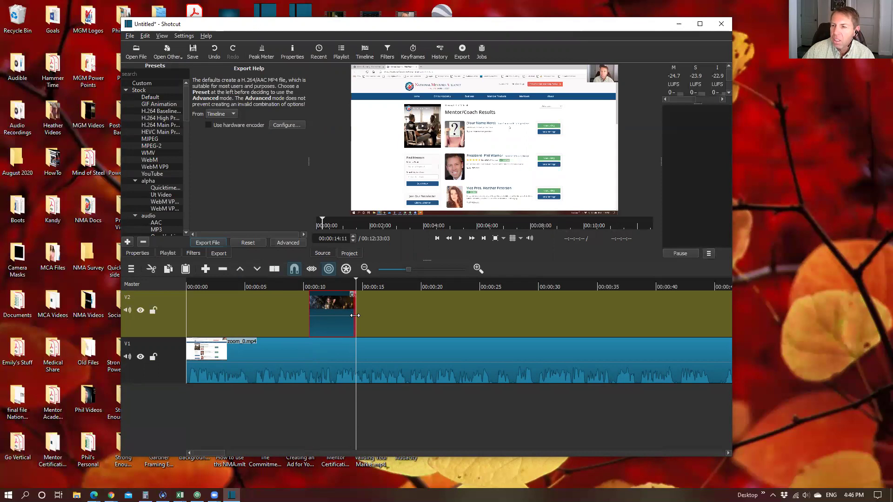
# Stretch and shift the V2 image clip to span about 00:00:08 to 00:00:31, and preview the timeline from 00:00:03:14
pyautogui.moveTo(355, 316); pyautogui.dragTo(575, 316)
pyautogui.moveTo(458, 315); pyautogui.dragTo(430, 317)
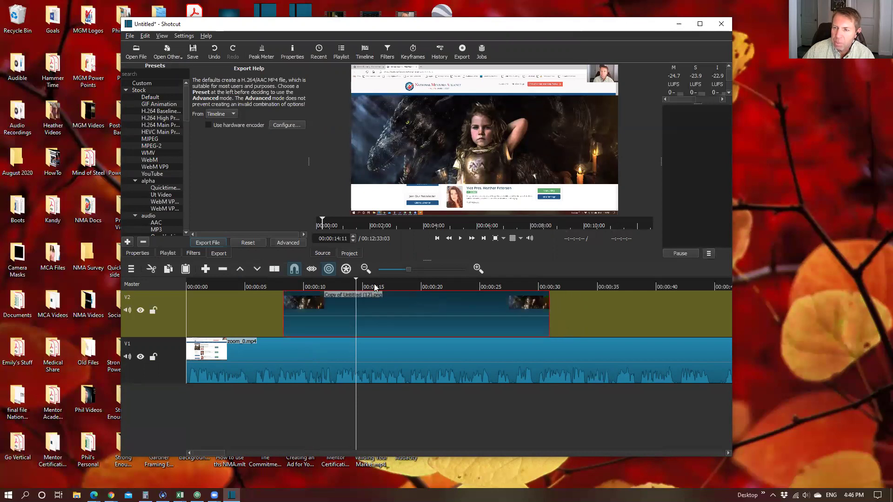
pyautogui.moveTo(356, 282); pyautogui.dragTo(228, 272)
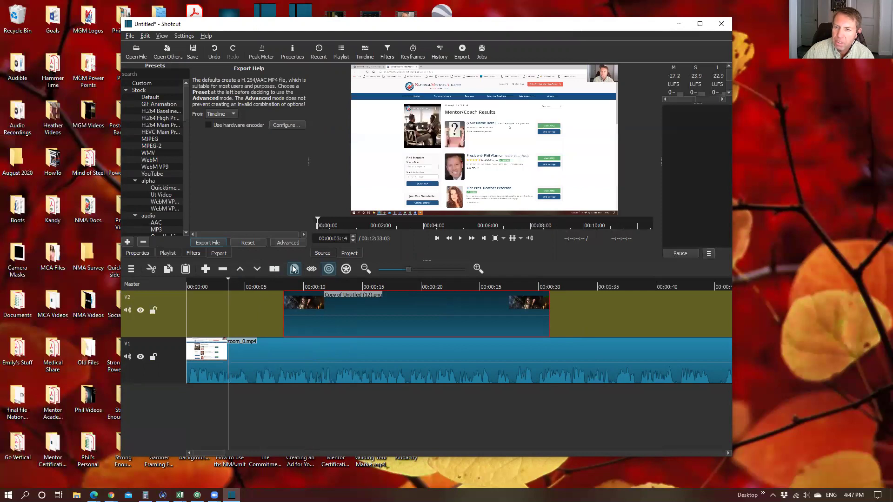
pyautogui.click(459, 238)
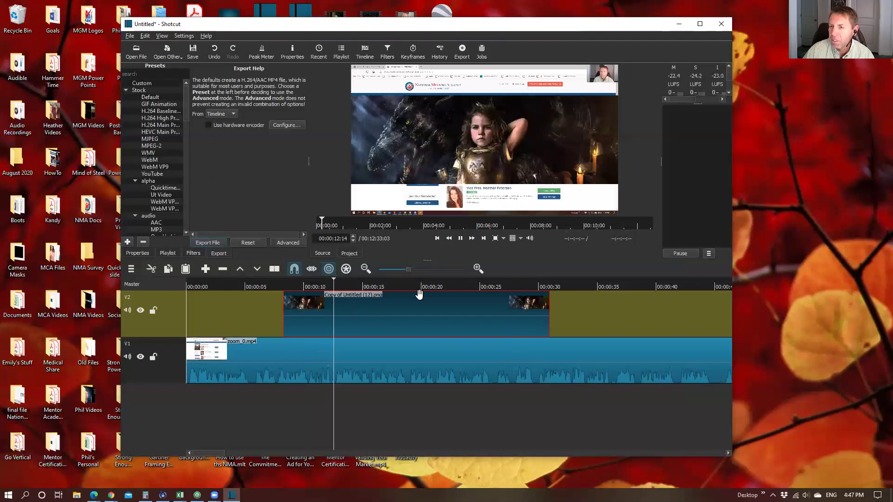
pyautogui.click(508, 172)
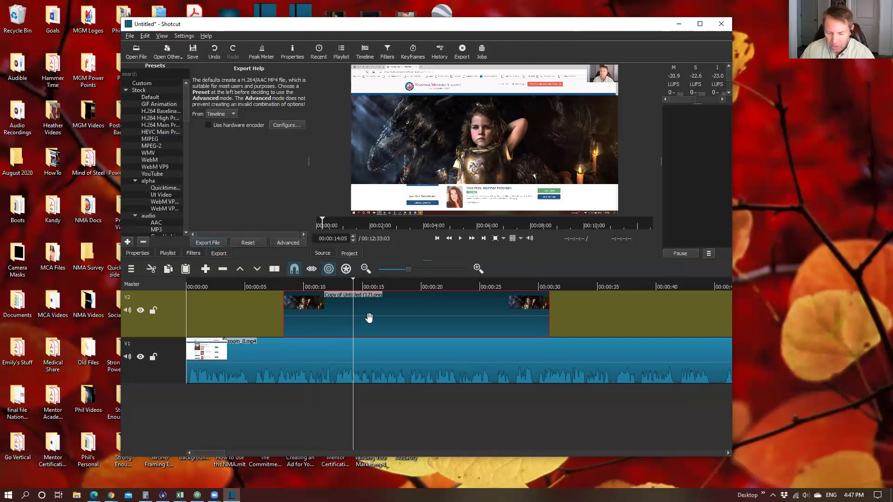
# Delete the image clip from V2 and open Untitled design (52).png from the Downloads folder
pyautogui.press('Delete')
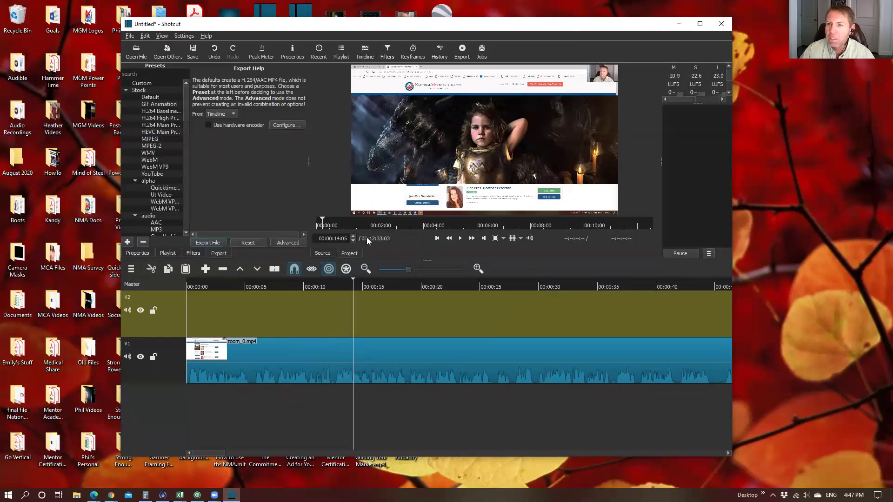
pyautogui.click(142, 51)
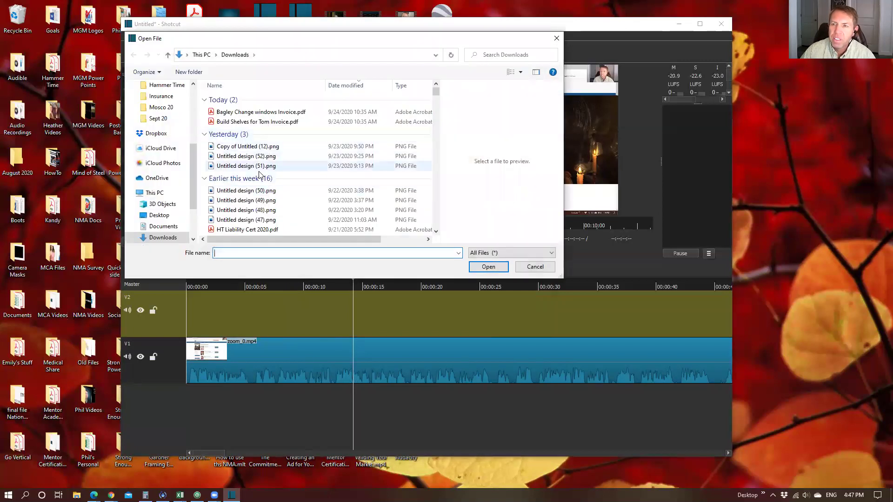
pyautogui.doubleClick(246, 156)
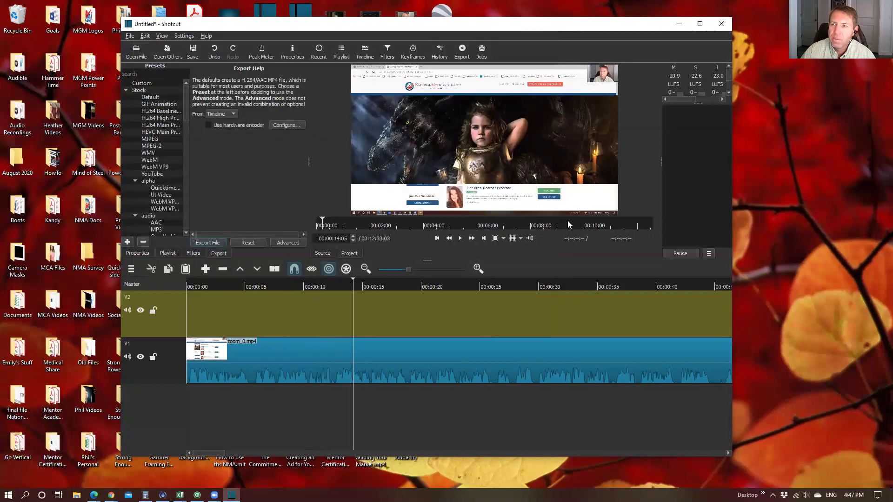
# Place Untitled design (52).png on V2 from about 00:00:10 to 00:00:27 and play the timeline through it from 00:00:08:02
pyautogui.moveTo(459, 141); pyautogui.dragTo(354, 314)
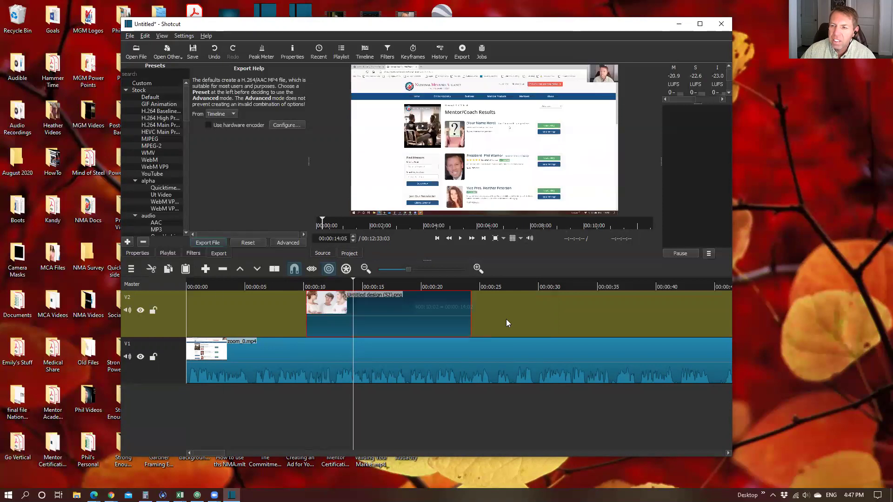
pyautogui.moveTo(506, 319); pyautogui.dragTo(505, 319)
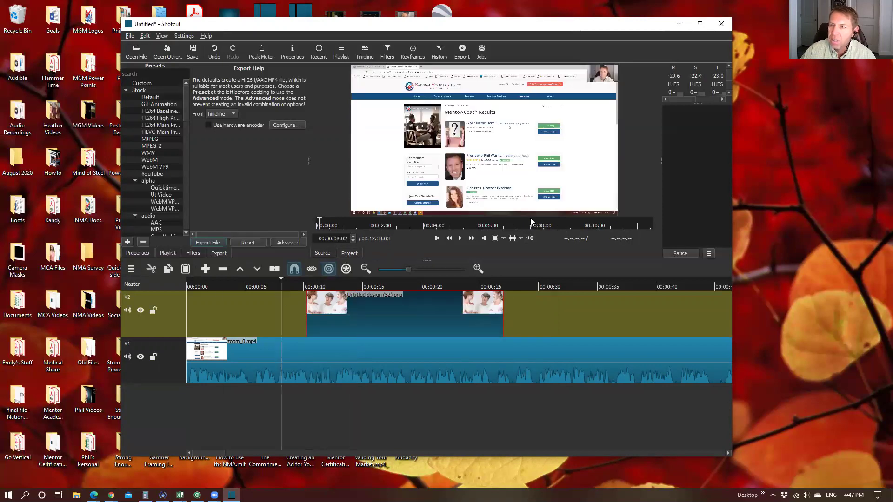
pyautogui.click(460, 240)
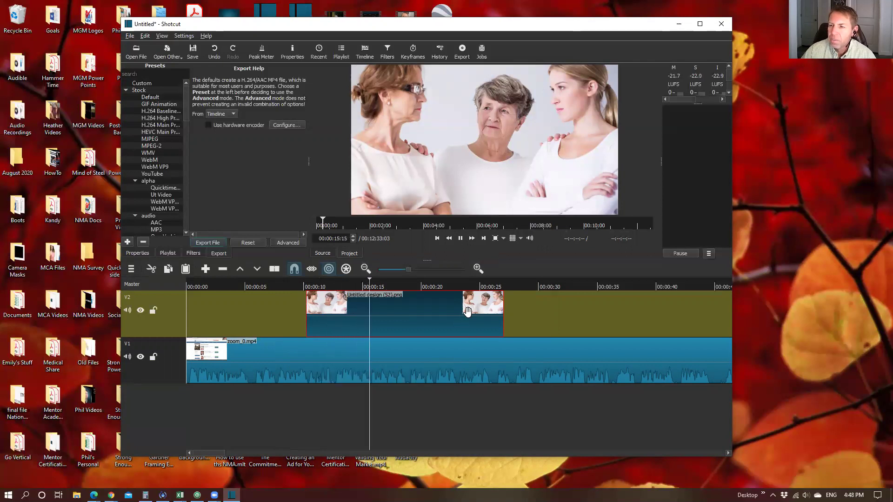
pyautogui.click(460, 238)
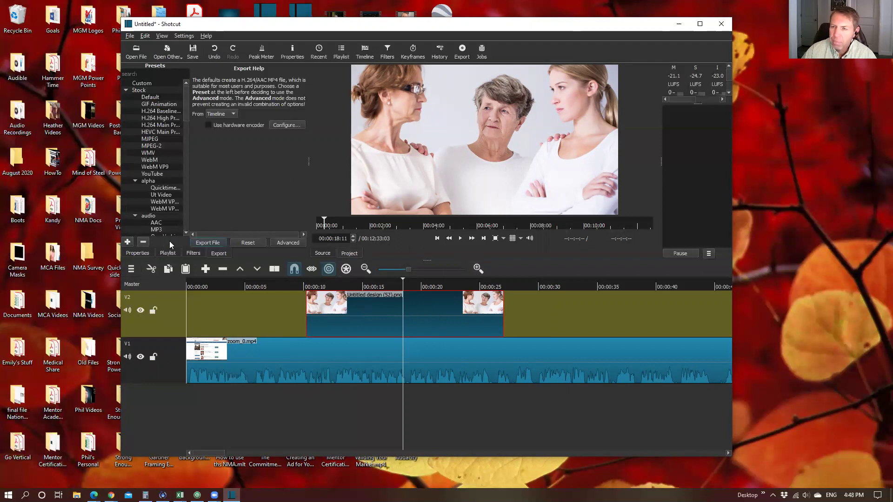
# Examine the video filters available for the Untitled design (52).png clip
pyautogui.click(191, 252)
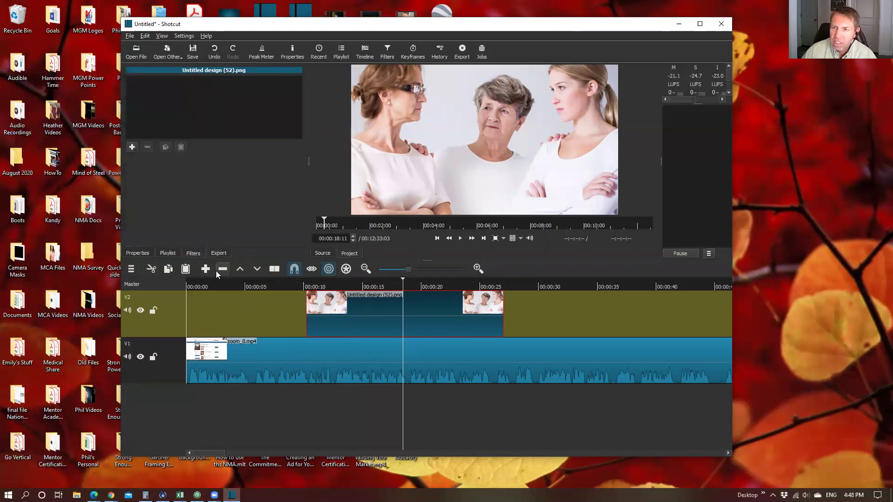
pyautogui.click(132, 147)
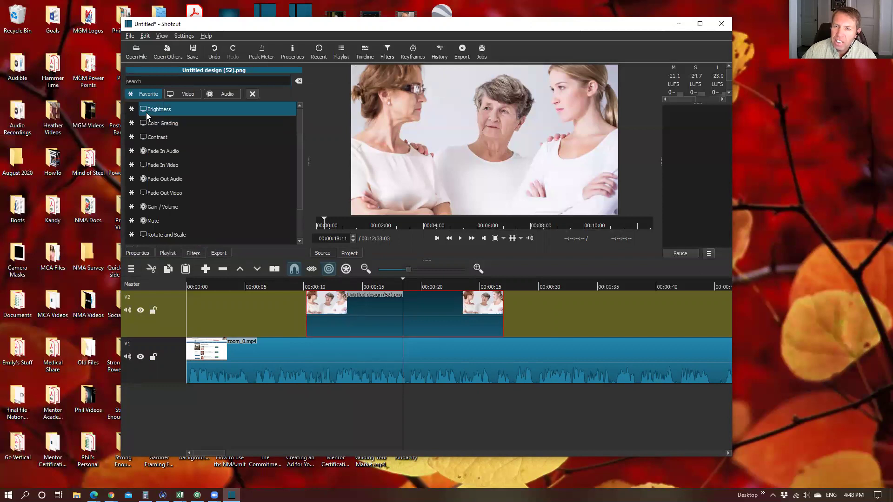
pyautogui.click(183, 93)
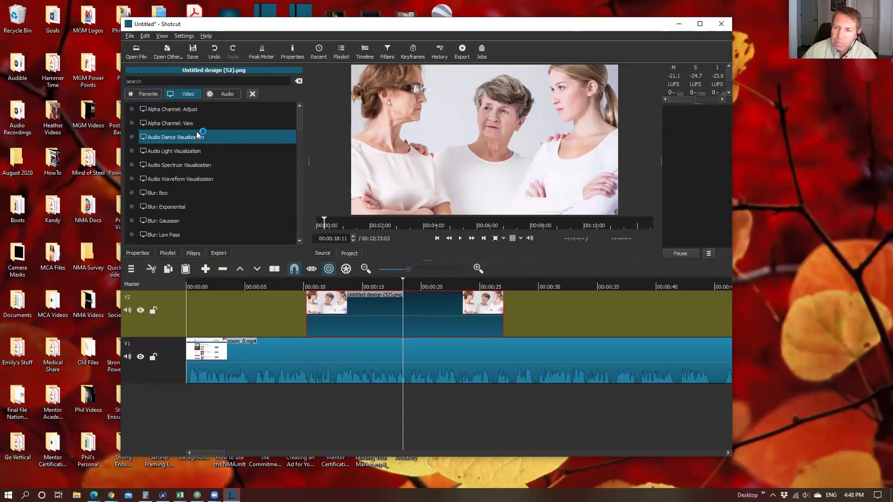
pyautogui.scroll(-2, 196, 132)
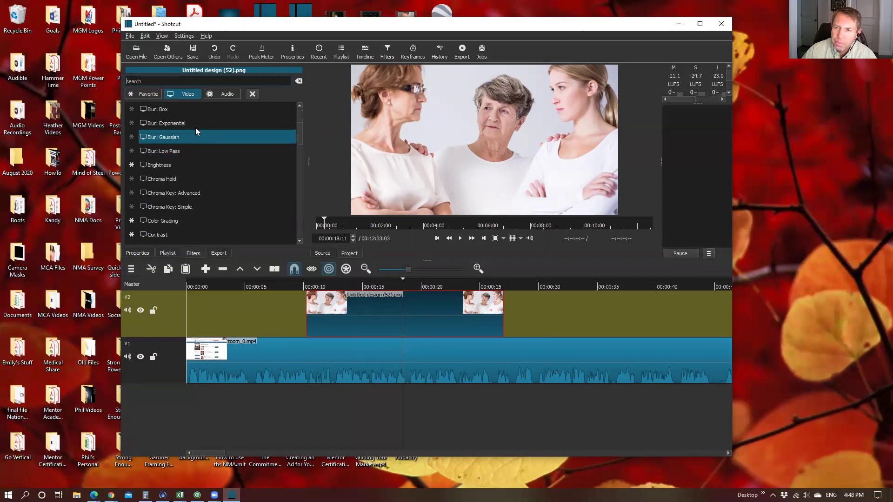
pyautogui.scroll(-2, 191, 118)
pyautogui.scroll(-1, 191, 121)
pyautogui.scroll(4, 192, 117)
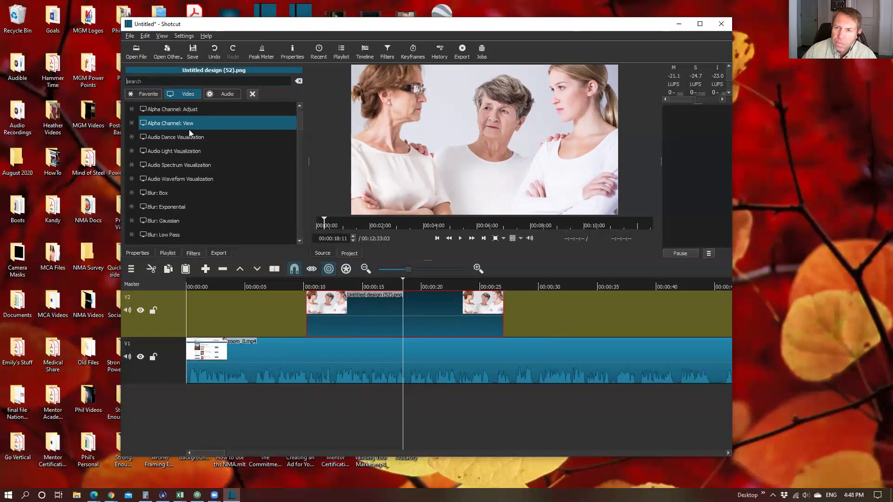
pyautogui.scroll(1, 191, 124)
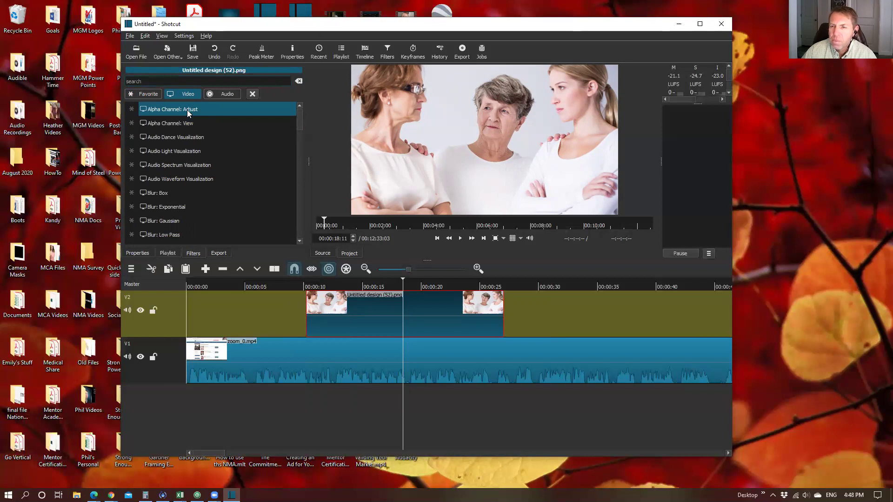
# Add the Text: Simple filter from the favorite filters to the Untitled design (52).png clip
pyautogui.click(140, 94)
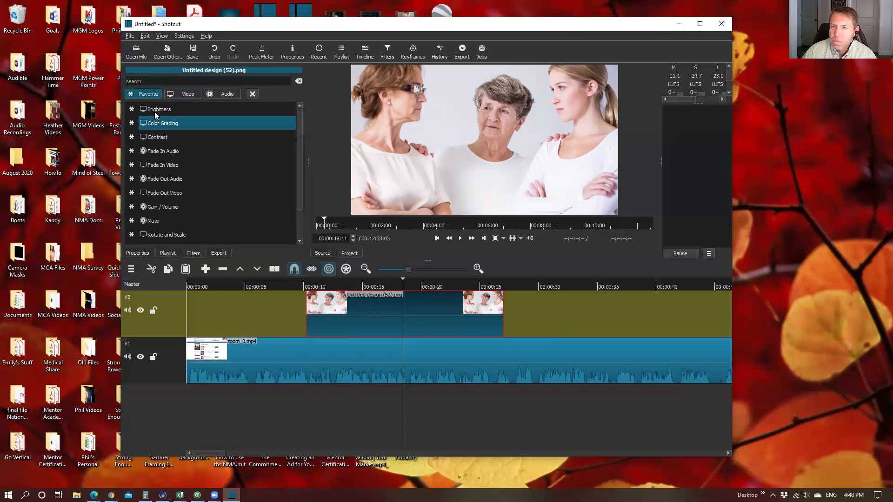
pyautogui.scroll(-1, 182, 206)
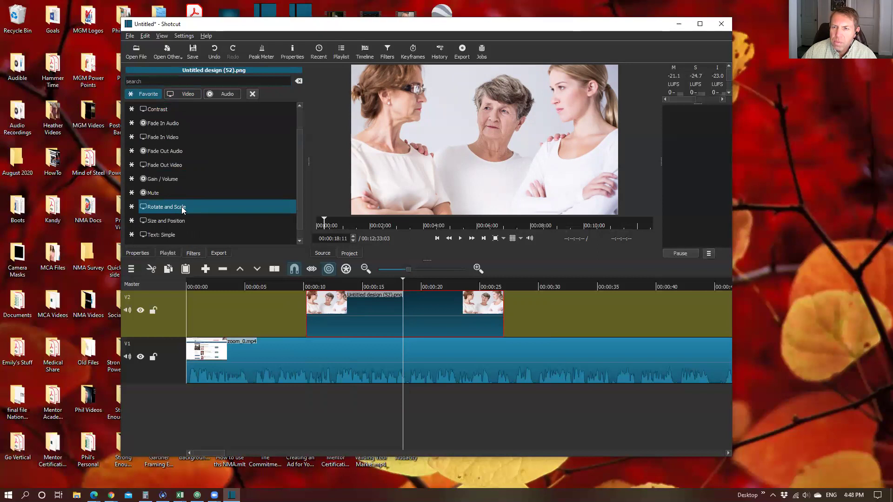
pyautogui.scroll(-1, 182, 207)
pyautogui.scroll(1, 181, 210)
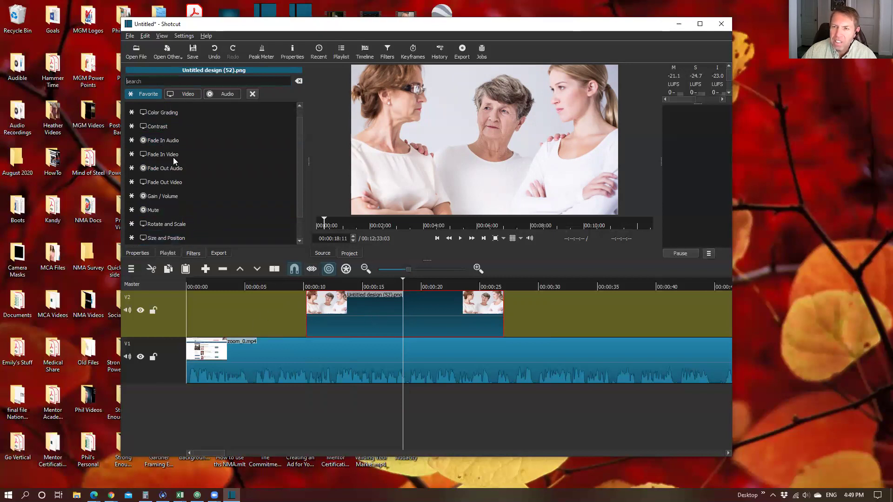
pyautogui.scroll(-1, 168, 180)
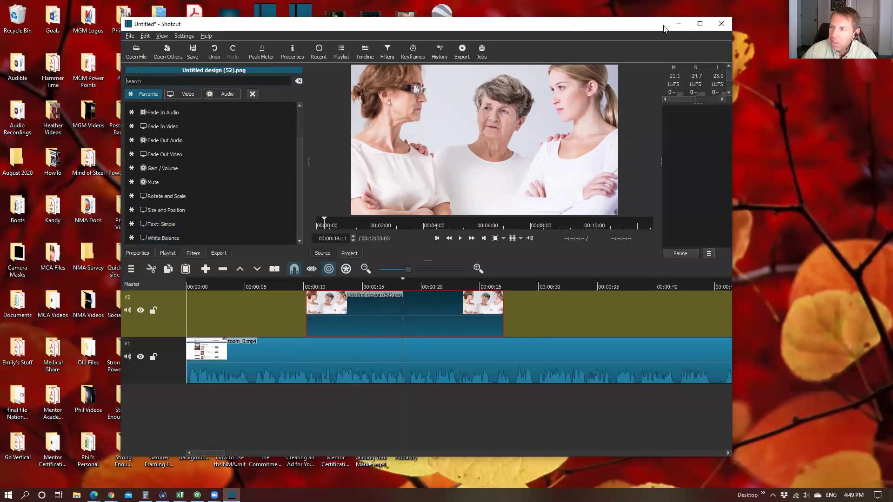
pyautogui.click(166, 223)
# Set the font color of the text filter to black (#000000)
pyautogui.click(160, 226)
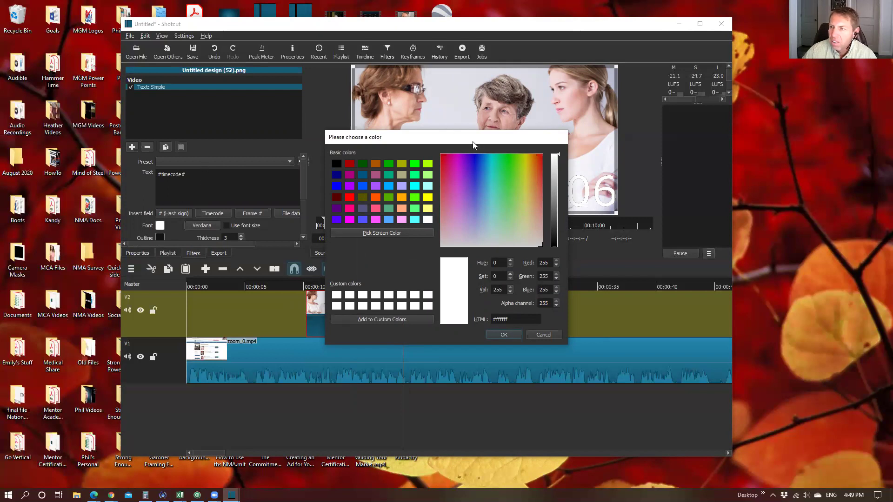
pyautogui.moveTo(472, 143); pyautogui.dragTo(308, 248)
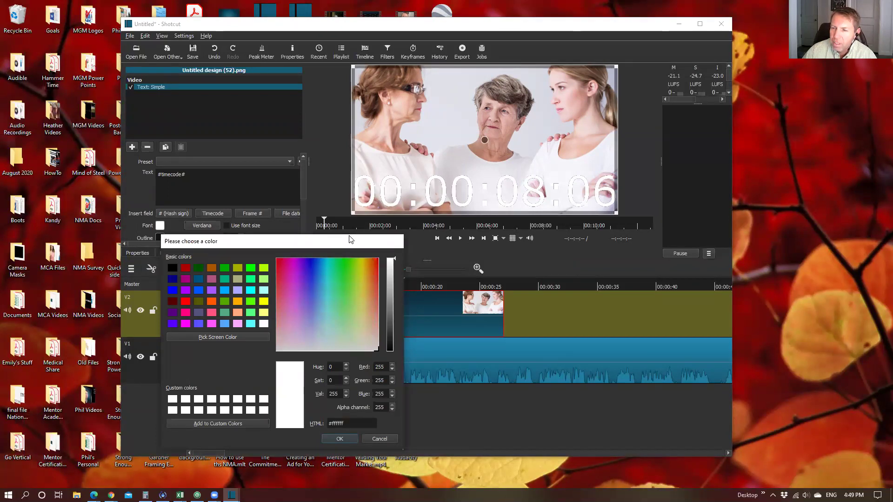
pyautogui.moveTo(351, 240); pyautogui.dragTo(502, 178)
pyautogui.click(323, 207)
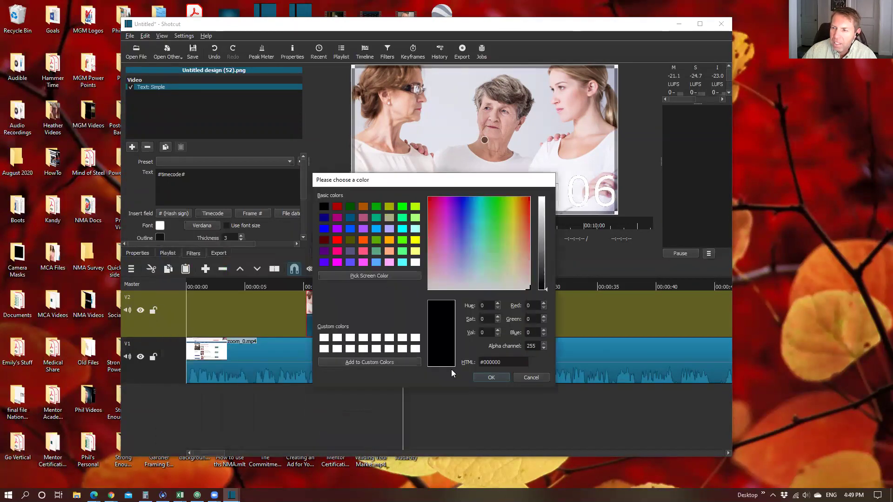
pyautogui.click(486, 377)
# Replace the timecode text with "This is a test" and shrink its text box, placing it near the middle of the image
pyautogui.moveTo(187, 174); pyautogui.dragTo(146, 176)
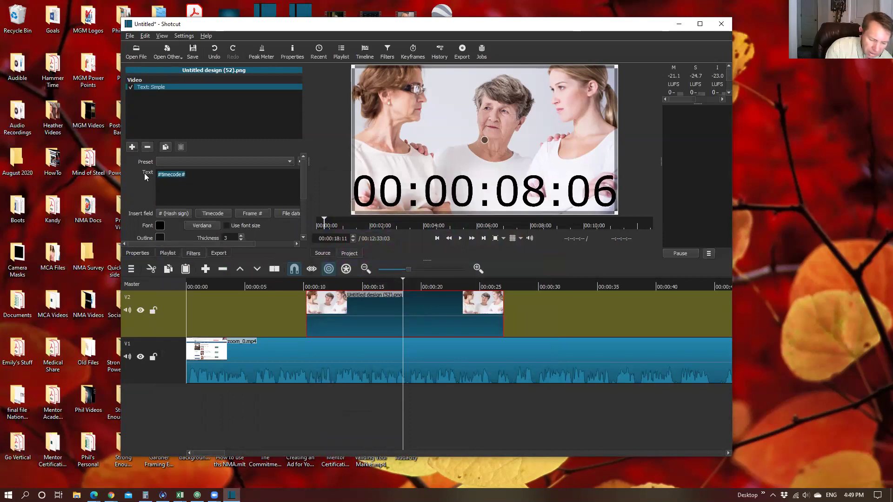
pyautogui.write('This is  a test')
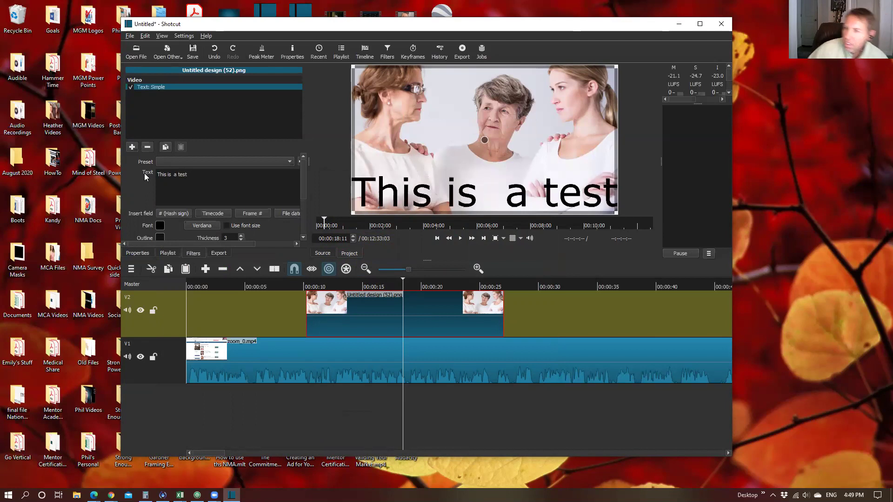
pyautogui.moveTo(616, 65); pyautogui.dragTo(472, 173)
pyautogui.moveTo(415, 194); pyautogui.dragTo(499, 122)
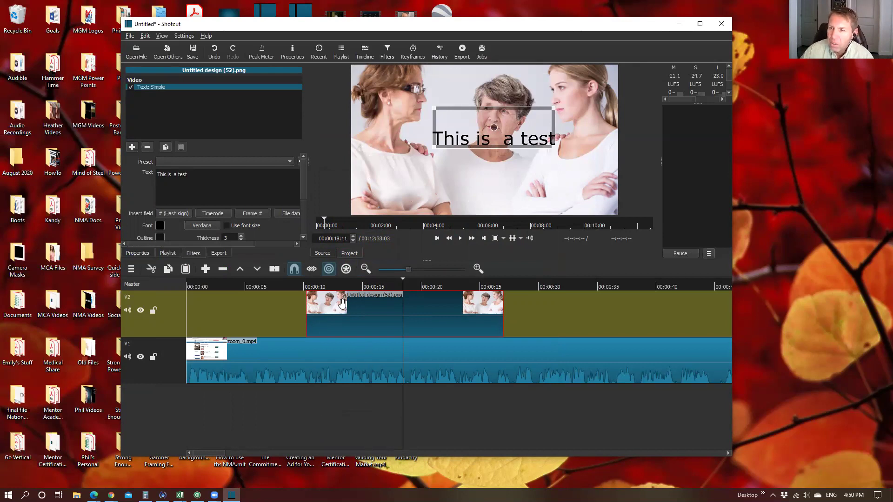
# Play the timeline from about 00:00:06 to preview the text over the image, pausing at 00:00:12:12
pyautogui.click(260, 287)
pyautogui.click(460, 238)
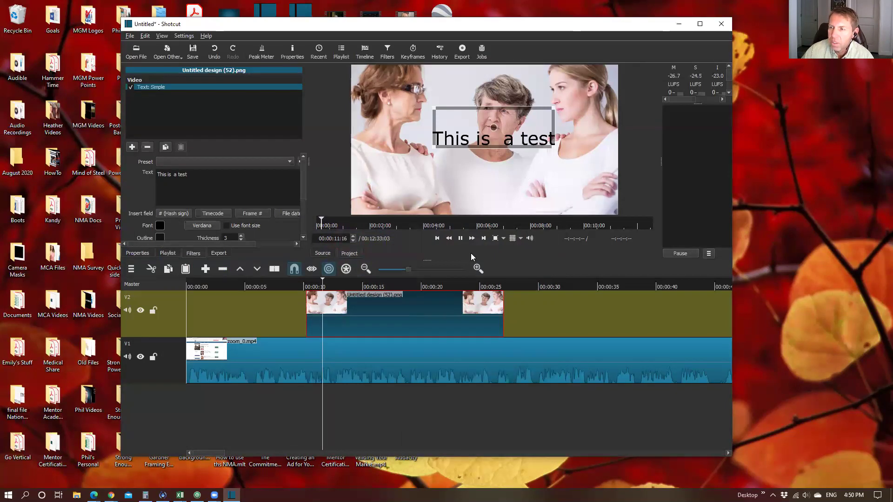
pyautogui.click(460, 238)
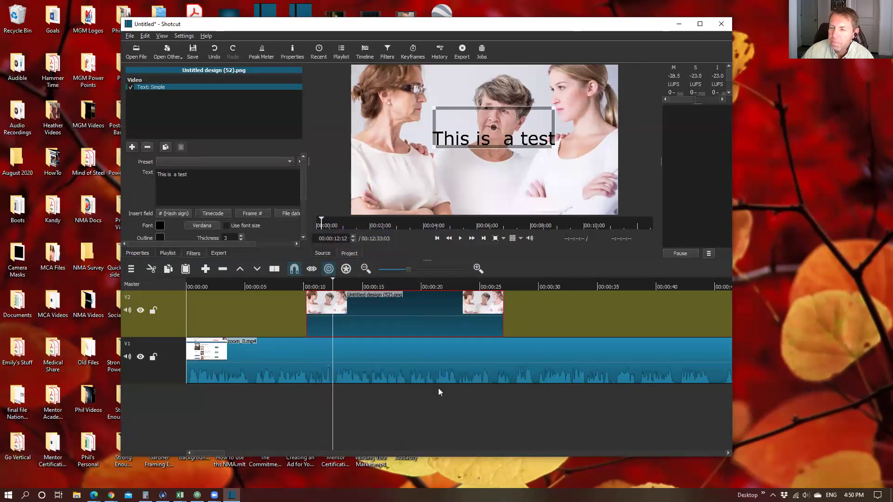
# Show the filters available for the zoom_0.mp4 clip on V1 and split that clip at 00:00:12:12
pyautogui.click(421, 353)
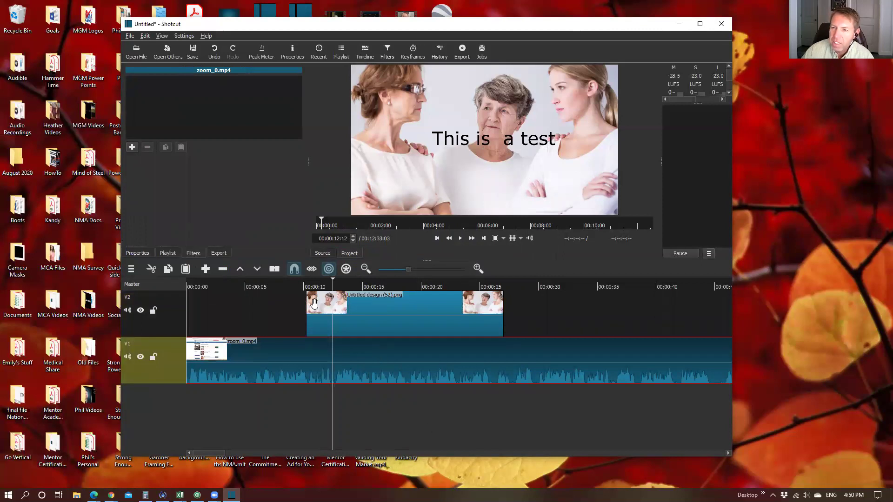
pyautogui.click(132, 147)
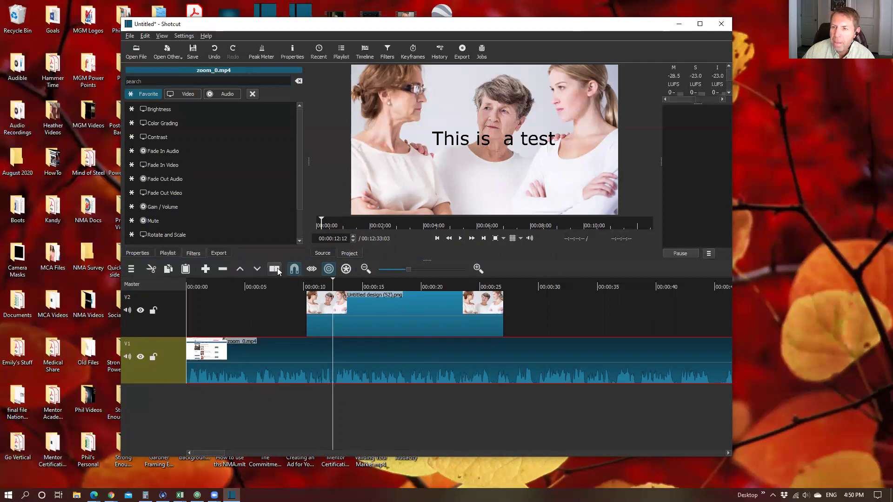
pyautogui.click(329, 366)
pyautogui.press('s')
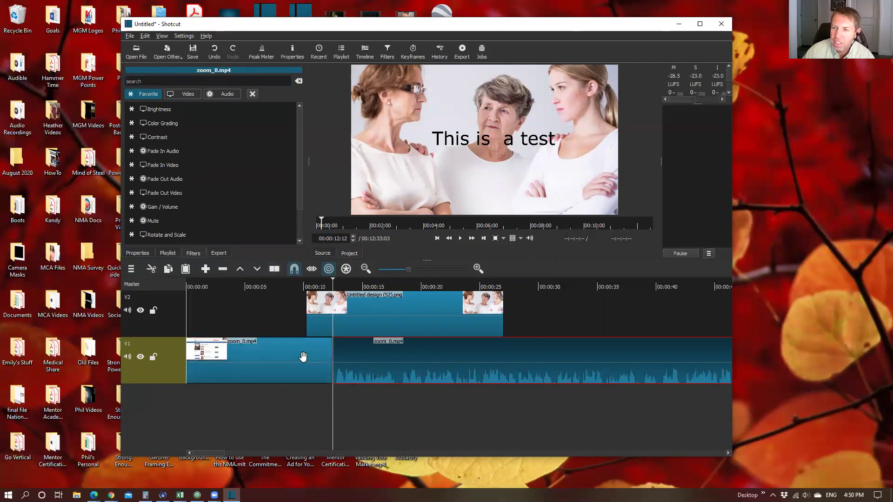
# Add a Text: Simple filter to the first zoom_0.mp4 segment on V1
pyautogui.click(308, 355)
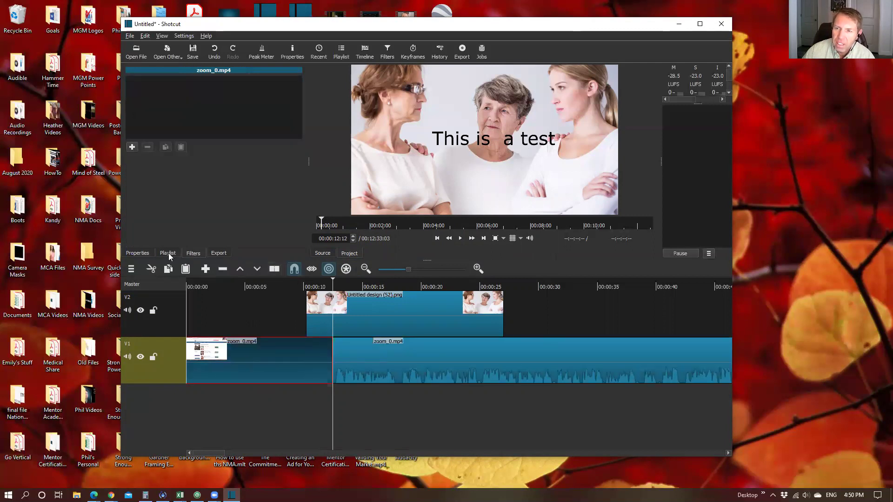
pyautogui.click(131, 146)
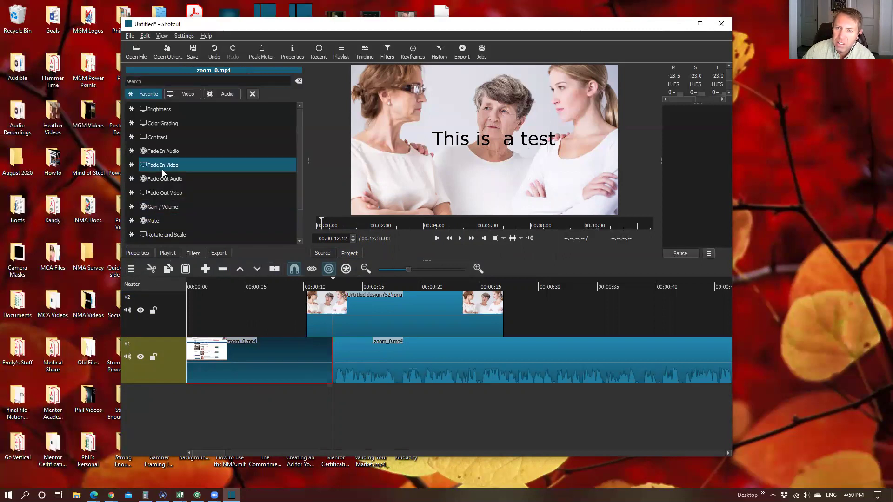
pyautogui.scroll(-1, 192, 212)
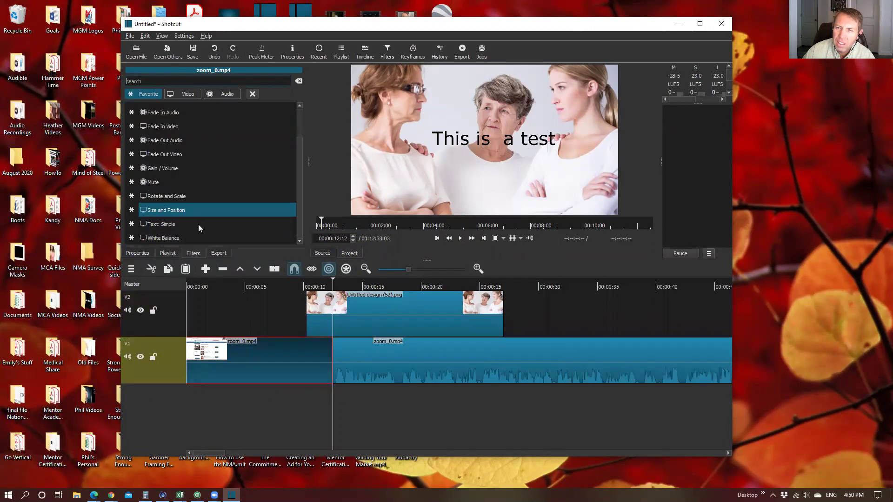
pyautogui.click(172, 225)
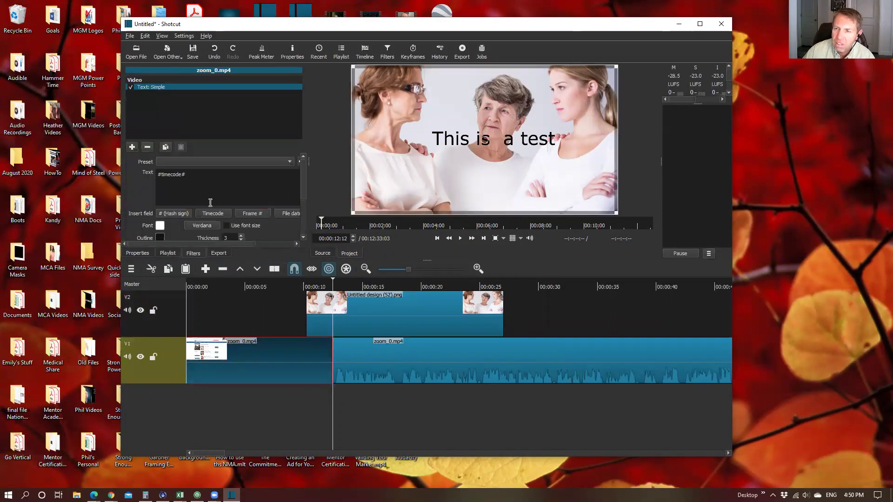
# Shift the image clip on V2 later along the timeline so it starts at about 00:00:24, clear of the first V1 segment
pyautogui.click(408, 304)
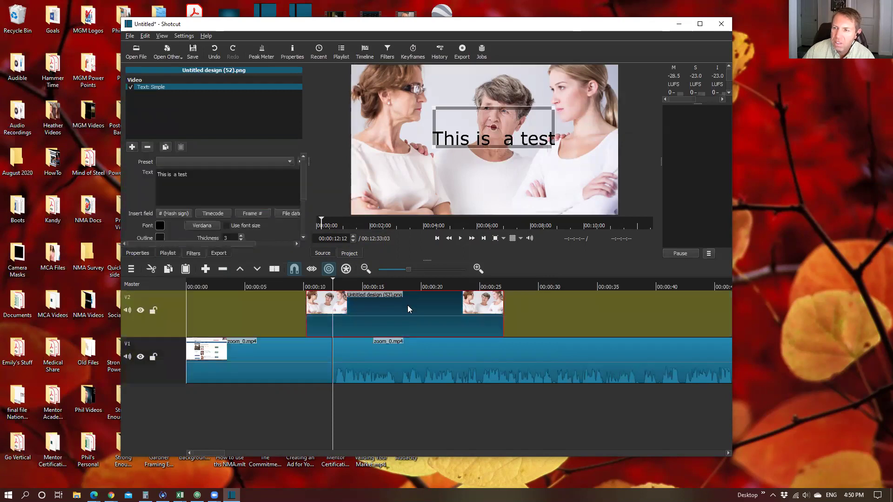
pyautogui.click(313, 358)
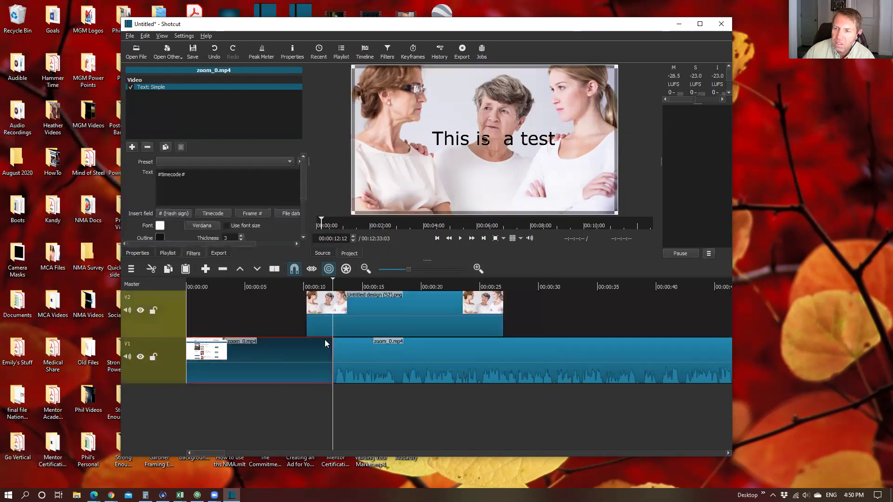
pyautogui.moveTo(367, 311); pyautogui.dragTo(531, 311)
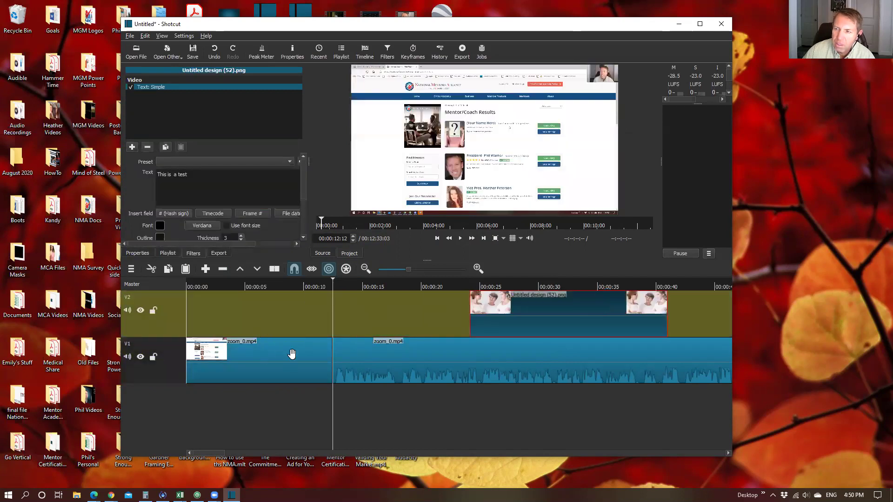
# Replace the timecode text of the first V1 segment's text filter with "This is cool"
pyautogui.click(293, 356)
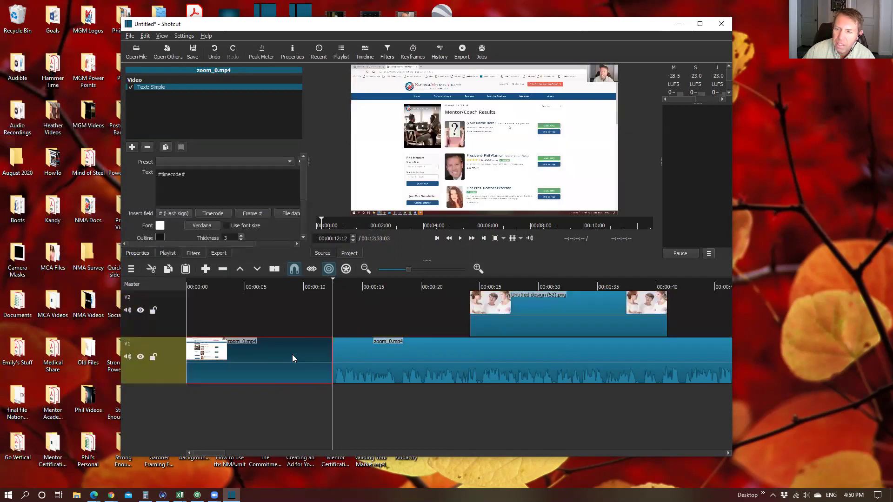
pyautogui.click(199, 175)
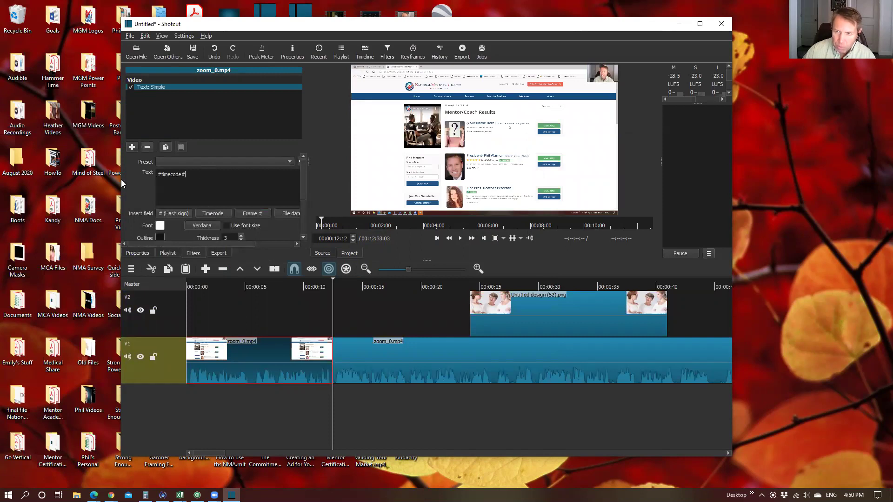
pyautogui.moveTo(191, 175); pyautogui.dragTo(132, 164)
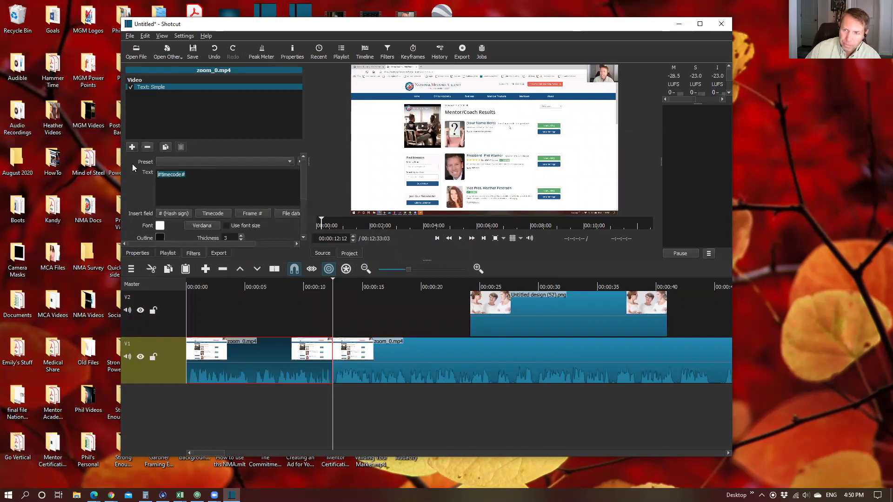
pyautogui.write('This is cool')
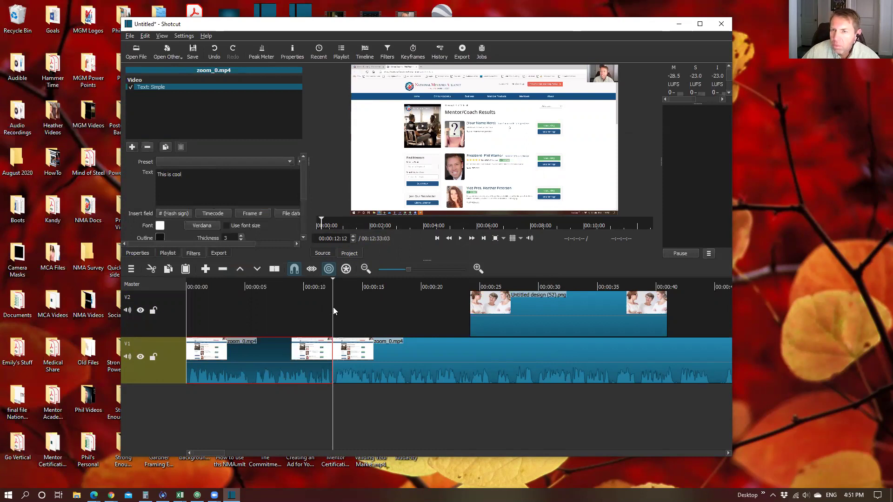
# Show the frame at 00:00:05:24 and set the font color of the "This is cool" text to black
pyautogui.moveTo(315, 310); pyautogui.dragTo(257, 310)
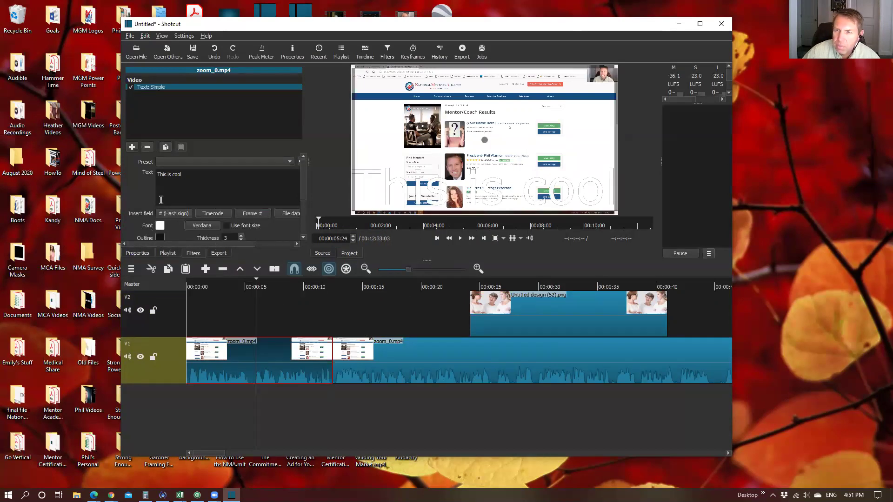
pyautogui.scroll(-1, 168, 227)
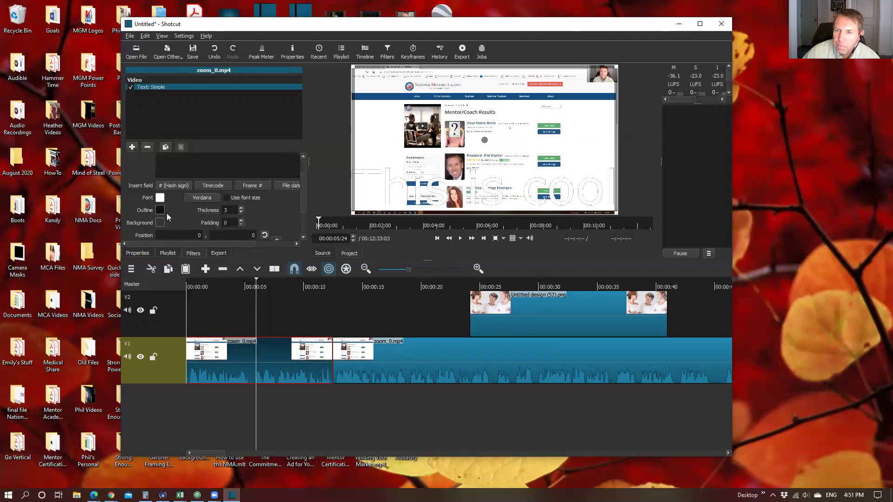
pyautogui.click(160, 198)
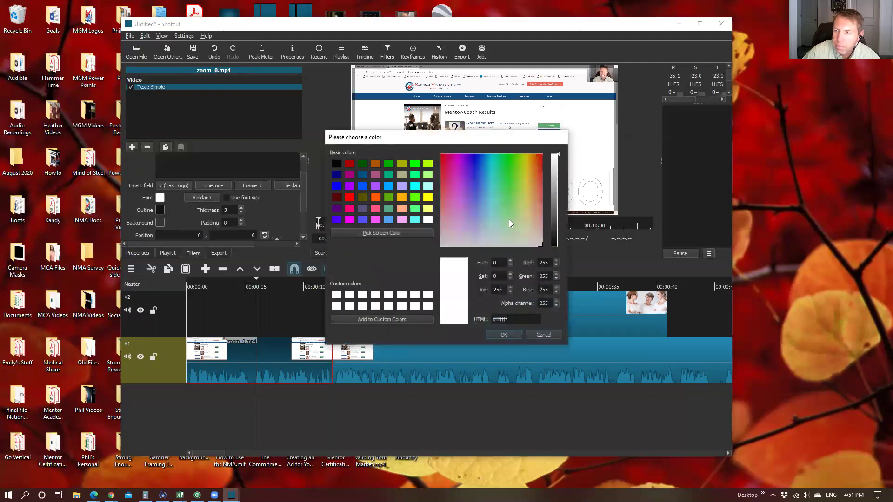
pyautogui.click(336, 164)
pyautogui.click(497, 331)
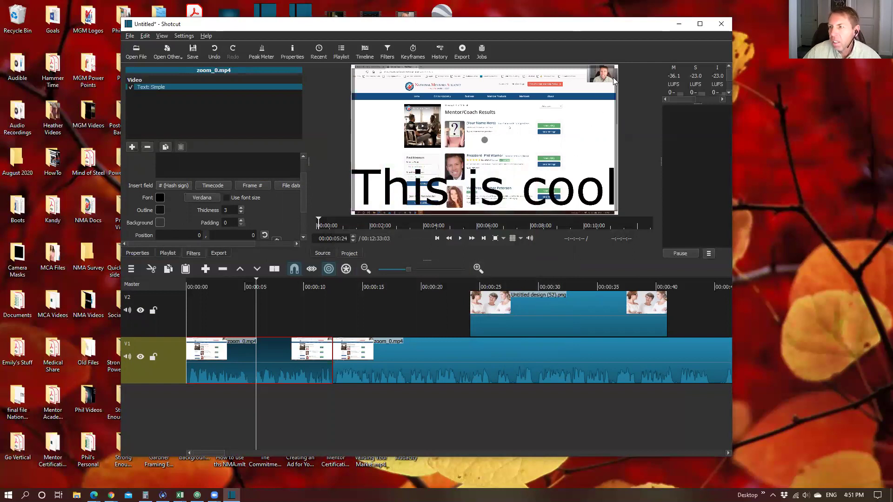
# Shrink the "This is cool" text box and place it just below the Mentor/Coach Results heading, at about position 656, 351
pyautogui.moveTo(614, 68); pyautogui.dragTo(500, 160)
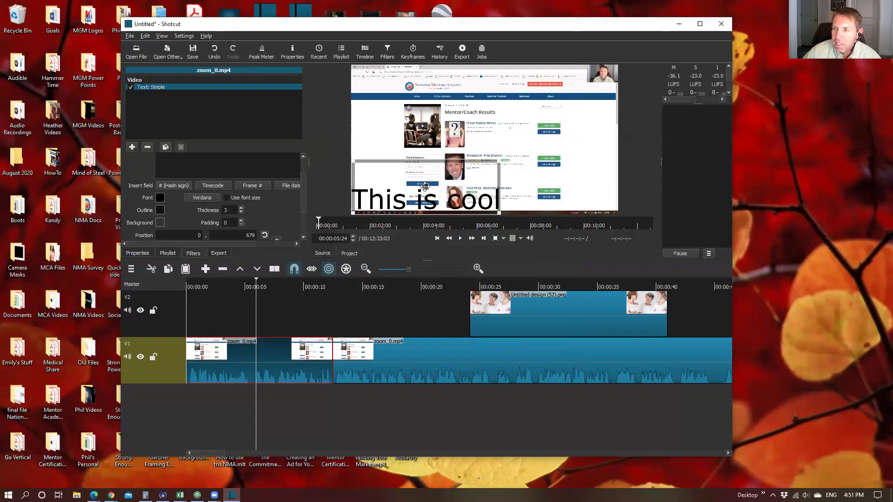
pyautogui.moveTo(430, 172); pyautogui.dragTo(507, 132)
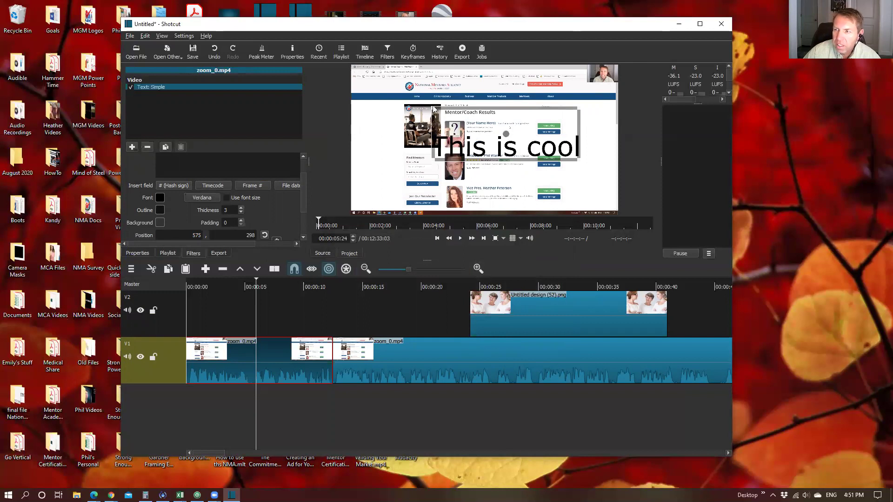
pyautogui.moveTo(446, 116); pyautogui.dragTo(451, 122)
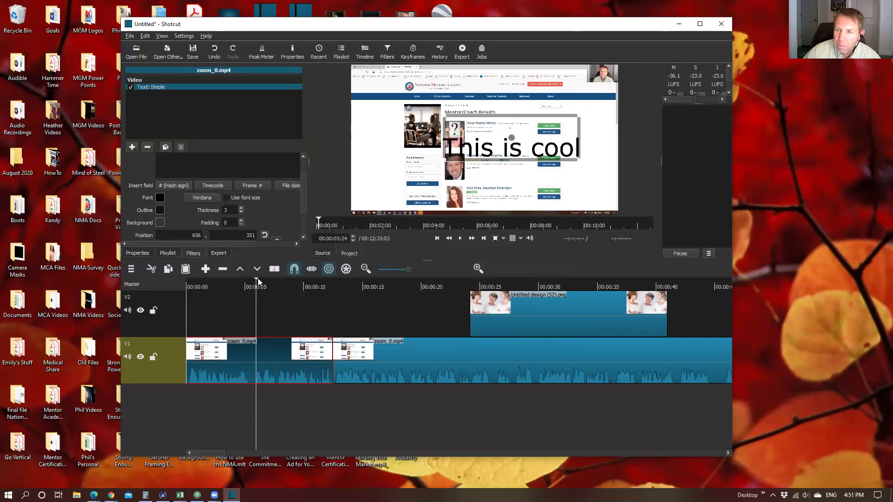
# Select the second V1 segment and play the timeline from near the start to preview the text, pausing at 00:00:15:14
pyautogui.click(406, 371)
pyautogui.click(191, 287)
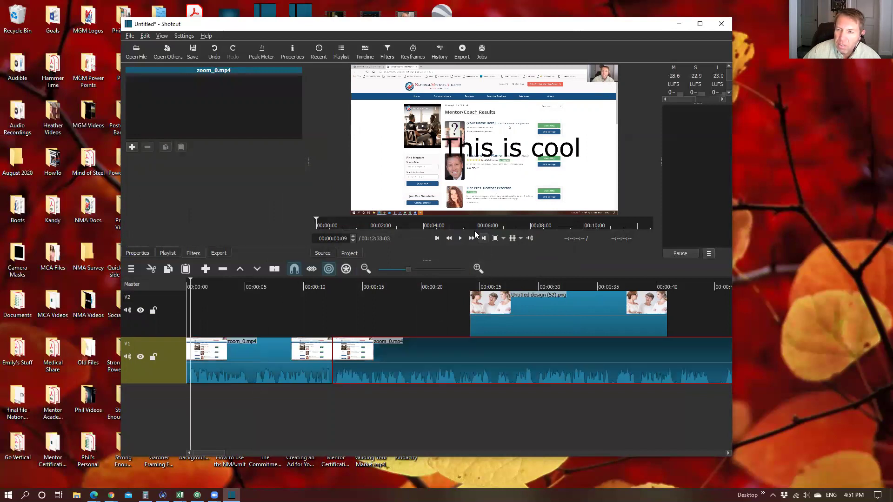
pyautogui.click(460, 238)
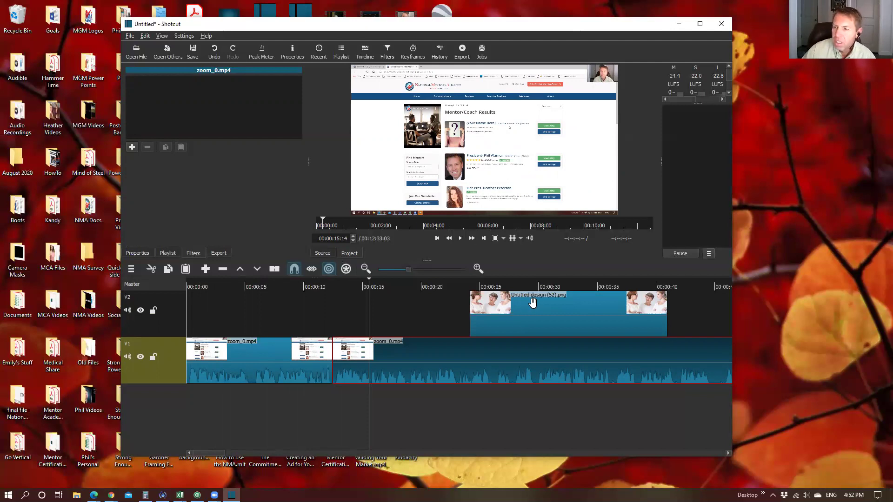
# Remove track V2 together with its image clip
pyautogui.click(572, 321)
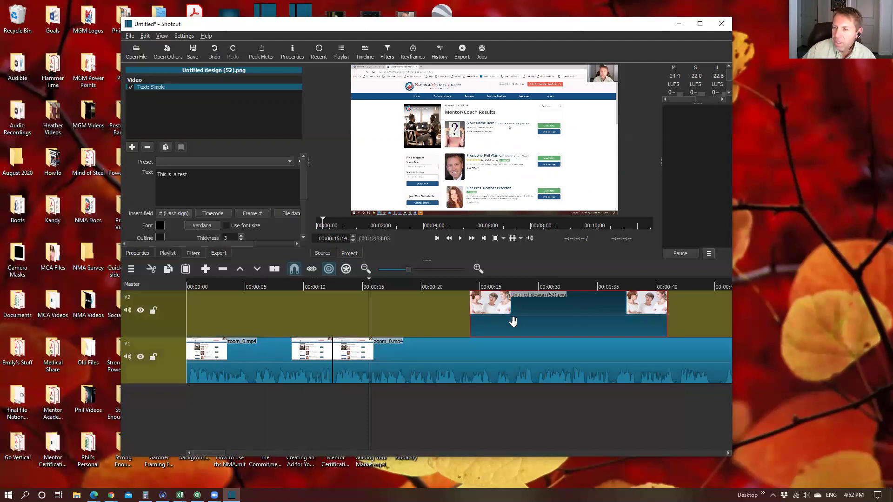
pyautogui.rightClick(164, 315)
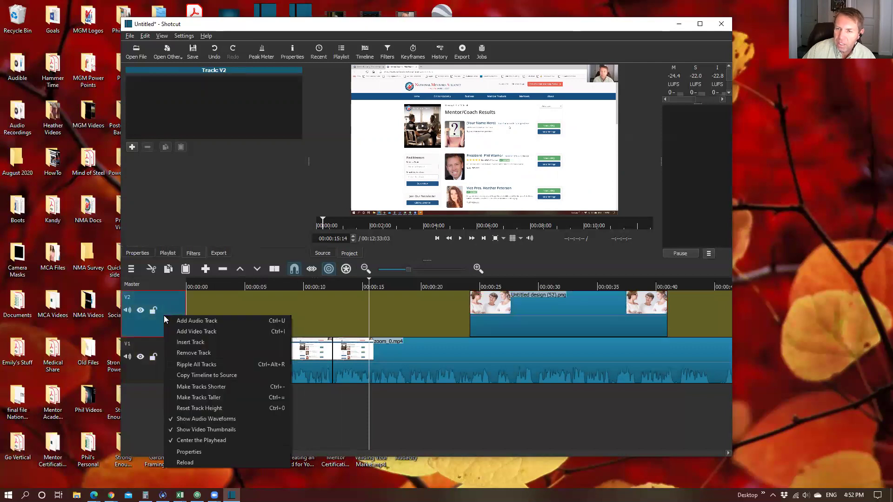
pyautogui.click(196, 352)
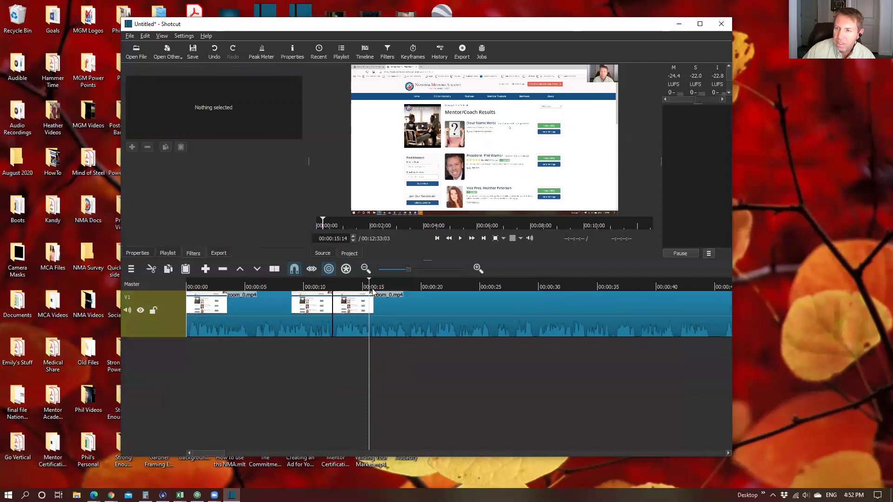
# Move the playhead to 00:00:05:13 and detach the audio from the second zoom_0.mp4 segment on V1
pyautogui.moveTo(368, 284); pyautogui.dragTo(251, 295)
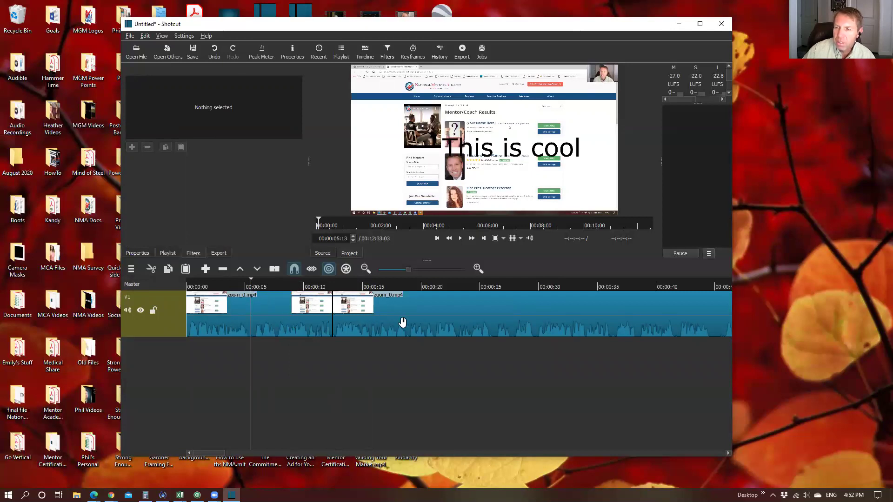
pyautogui.rightClick(430, 321)
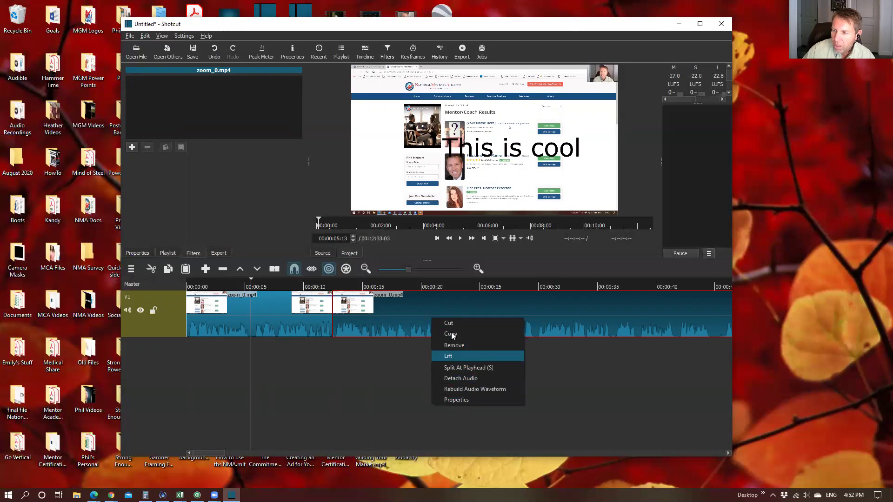
pyautogui.click(460, 379)
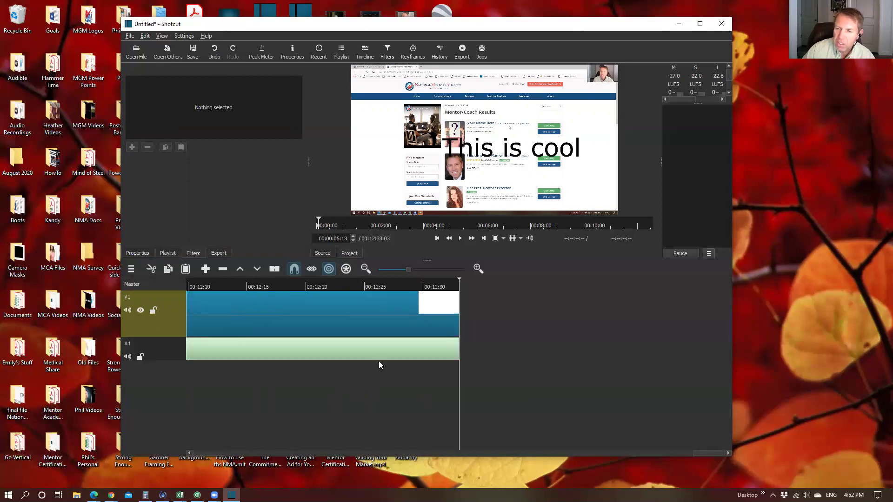
# Select the detached audio track A1 and bring the playhead back from the end of the timeline to 00:00:03:21
pyautogui.moveTo(459, 285); pyautogui.dragTo(159, 359)
pyautogui.click(157, 354)
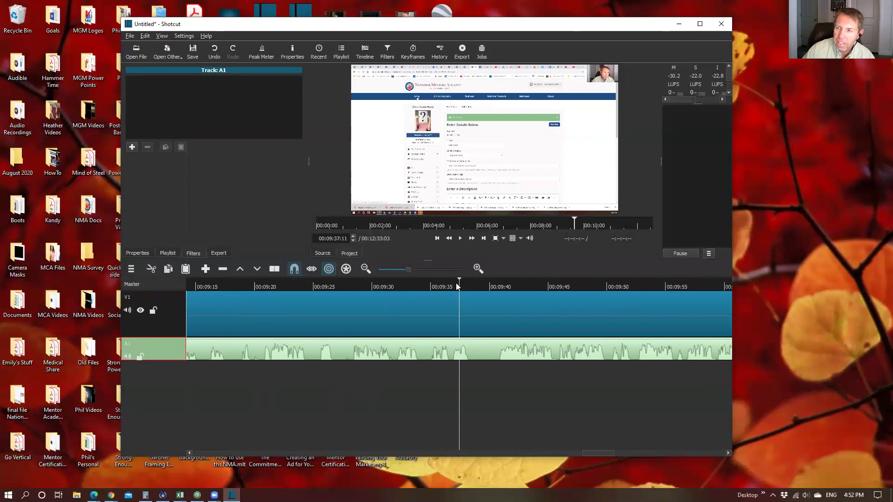
pyautogui.scroll(3, 407, 290)
pyautogui.scroll(15, 337, 298)
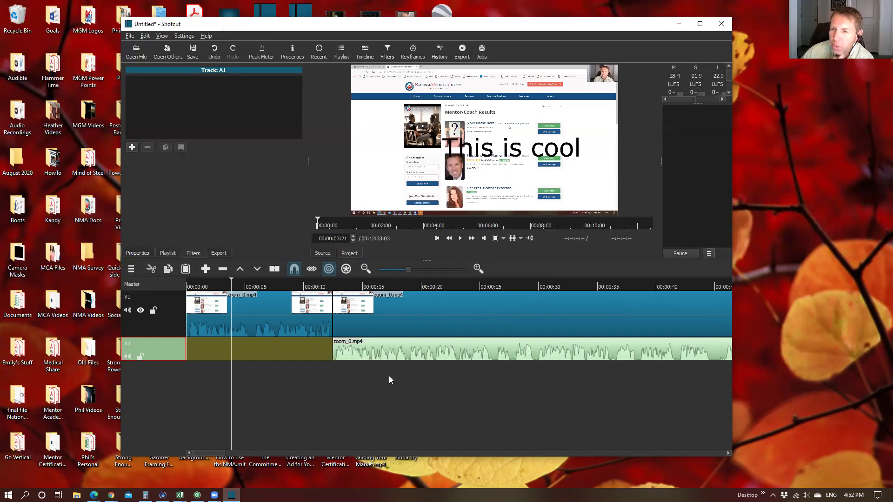
# Add an empty video track above V1 and move the playhead to 00:00:12:23
pyautogui.click(168, 325)
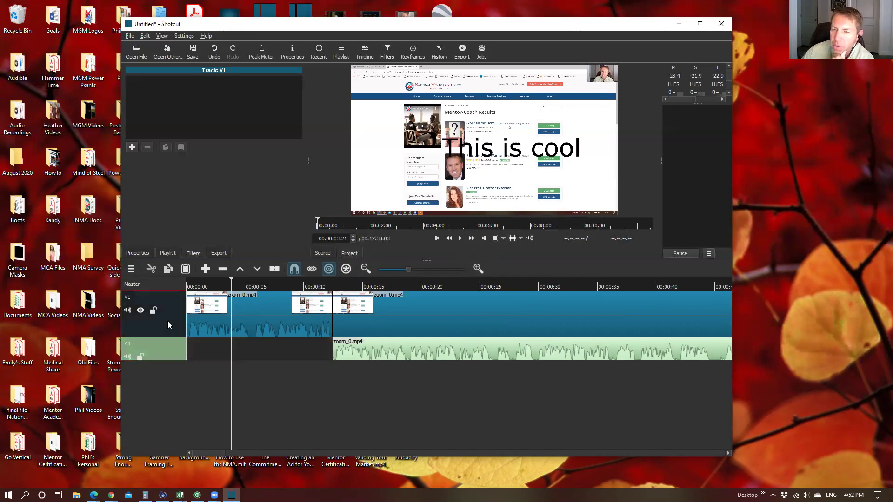
pyautogui.rightClick(168, 325)
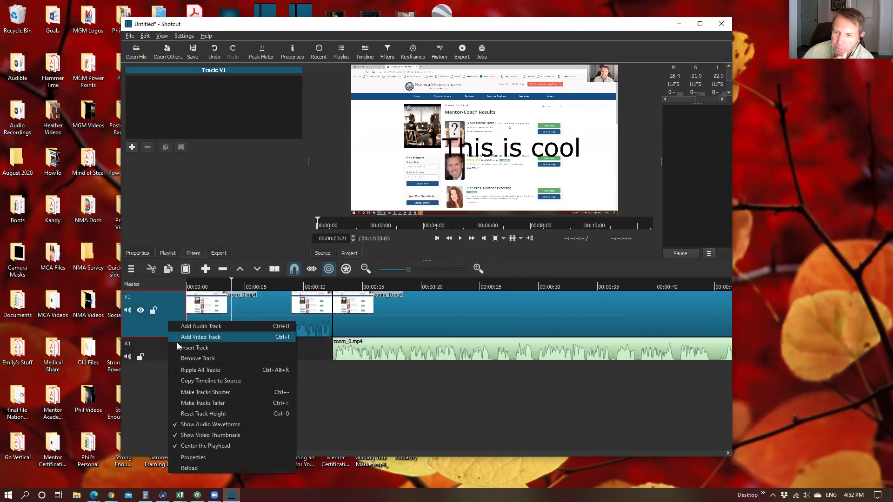
pyautogui.click(183, 340)
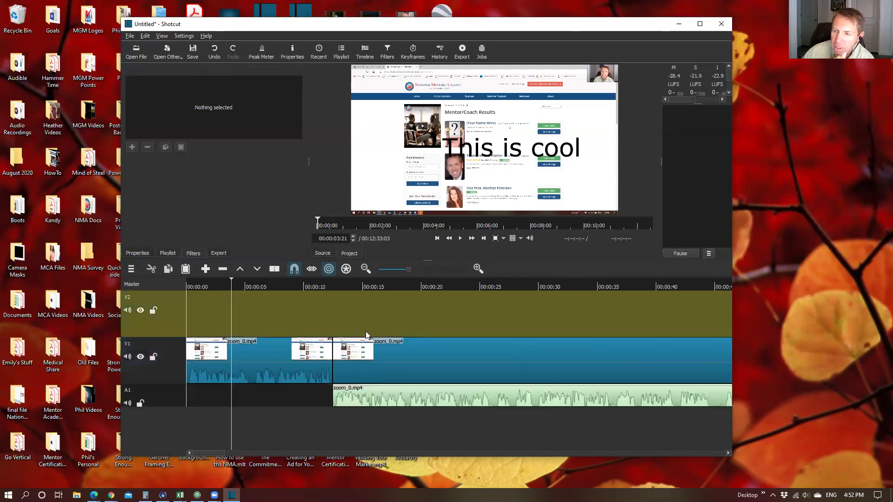
pyautogui.moveTo(230, 282); pyautogui.dragTo(358, 289)
pyautogui.click(337, 291)
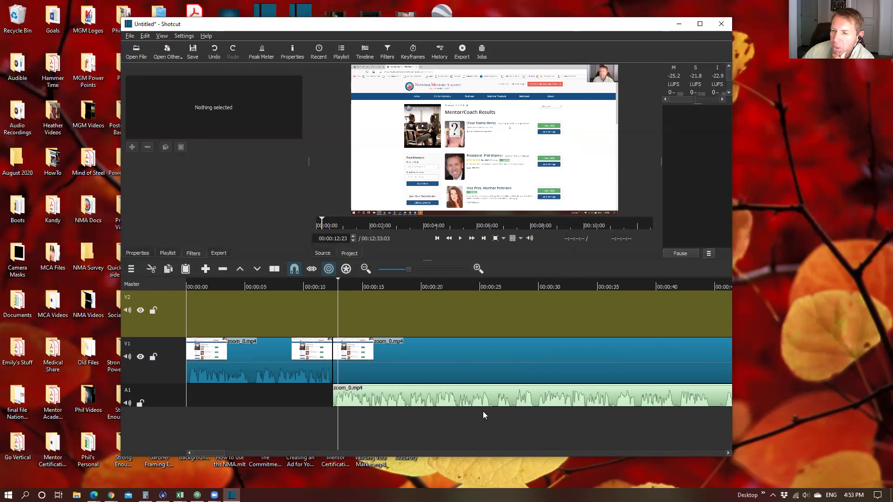
# Mute the detached audio track A1 and unmute it again
pyautogui.click(127, 403)
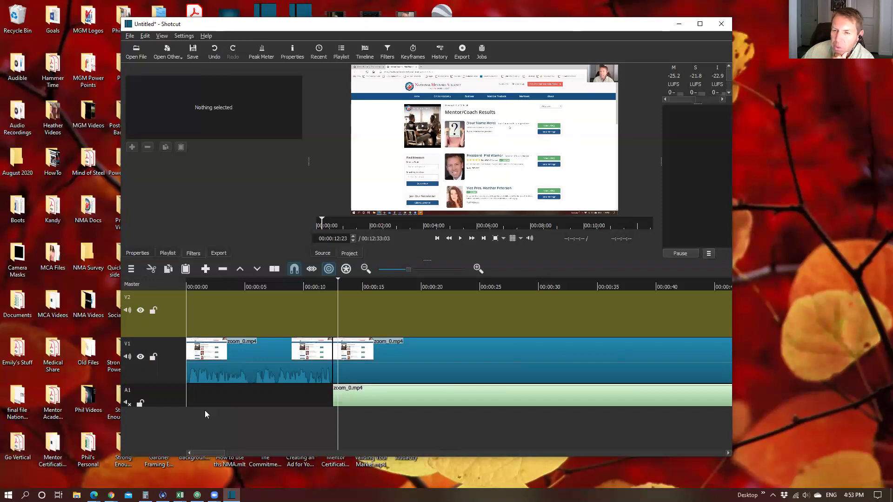
pyautogui.click(130, 403)
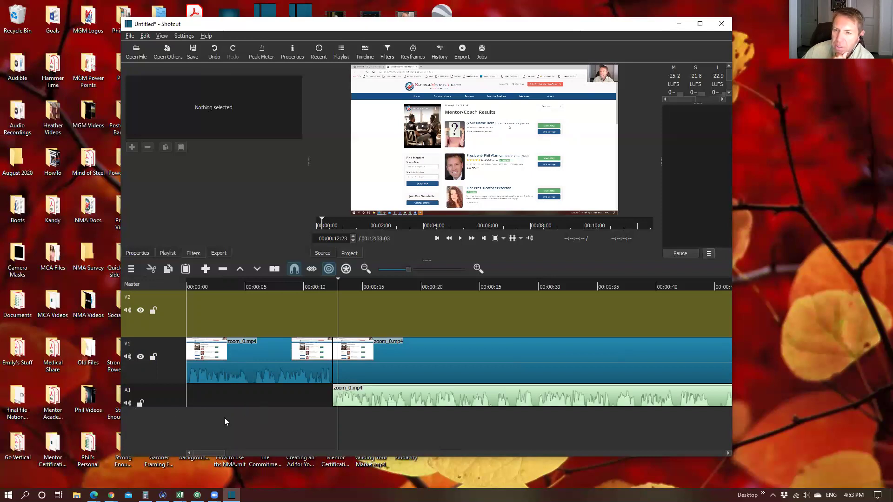
# Add a new audio track below A1 and move the playhead to the beginning of the timeline
pyautogui.rightClick(162, 398)
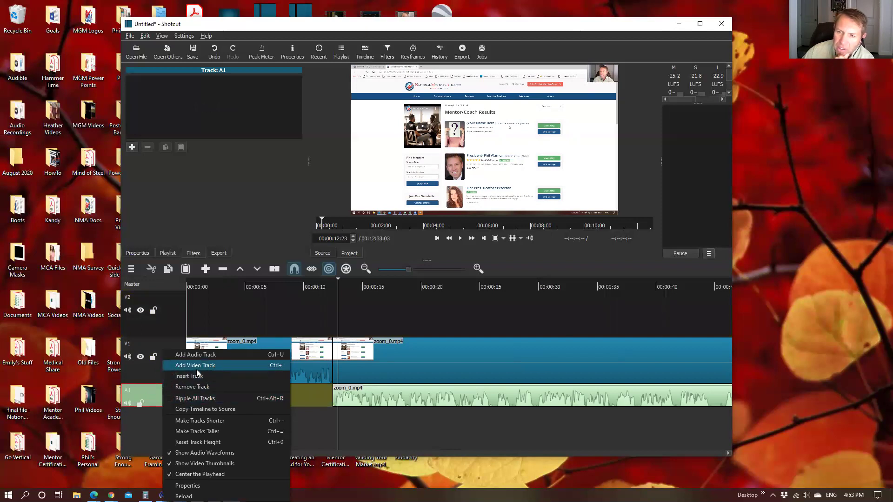
pyautogui.click(199, 355)
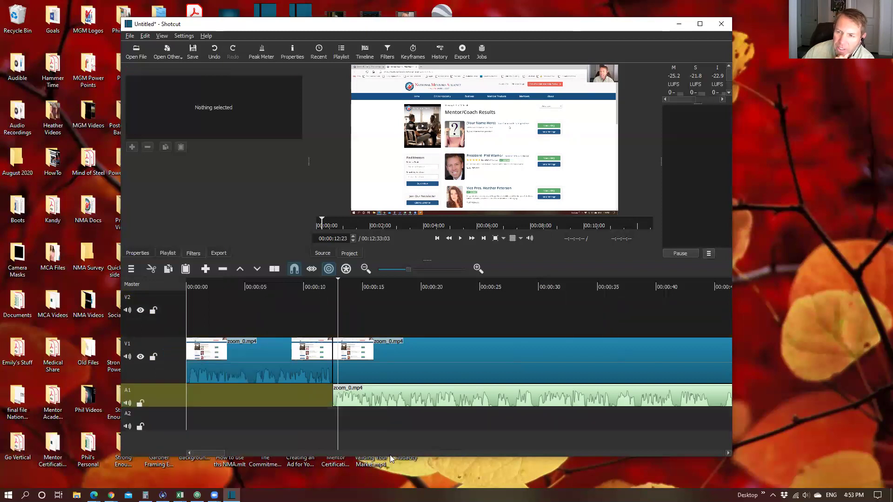
pyautogui.click(291, 418)
pyautogui.click(190, 416)
pyautogui.click(187, 416)
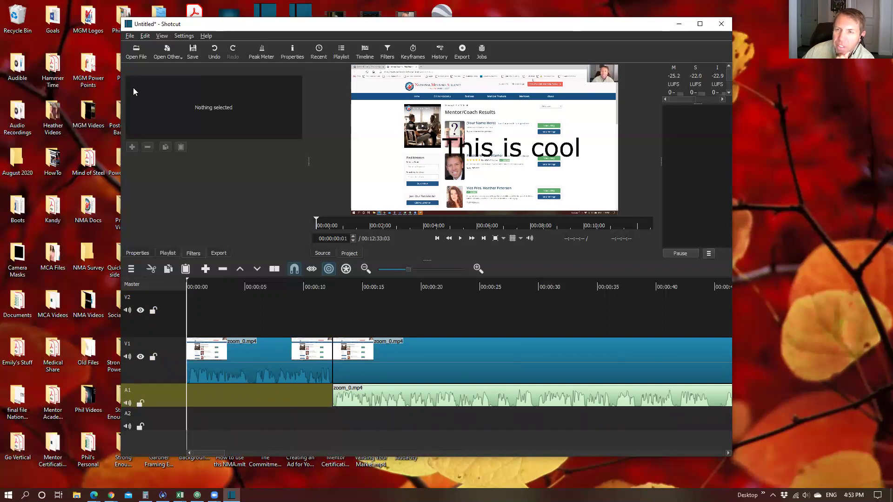
# Open Summer Upbeat Dance Pop (Version 3).mp3 from the Video Music folder on the Desktop
pyautogui.click(137, 49)
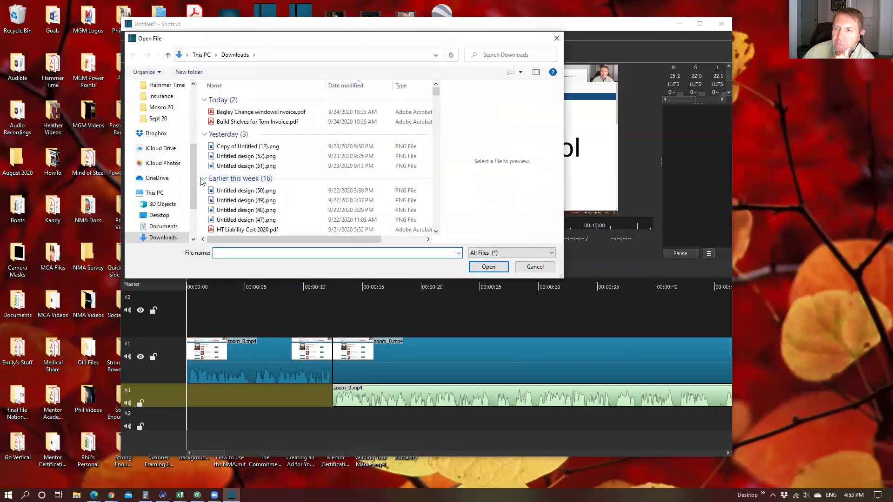
pyautogui.moveTo(191, 173); pyautogui.dragTo(192, 125)
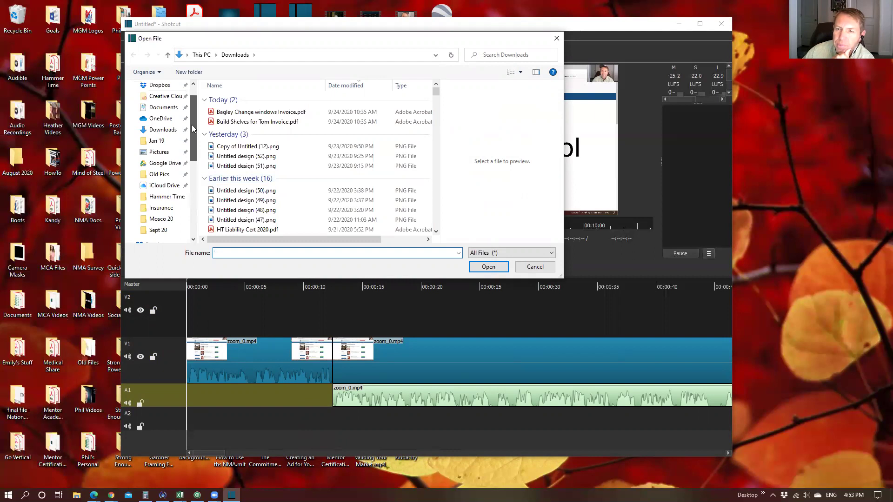
pyautogui.scroll(2, 190, 143)
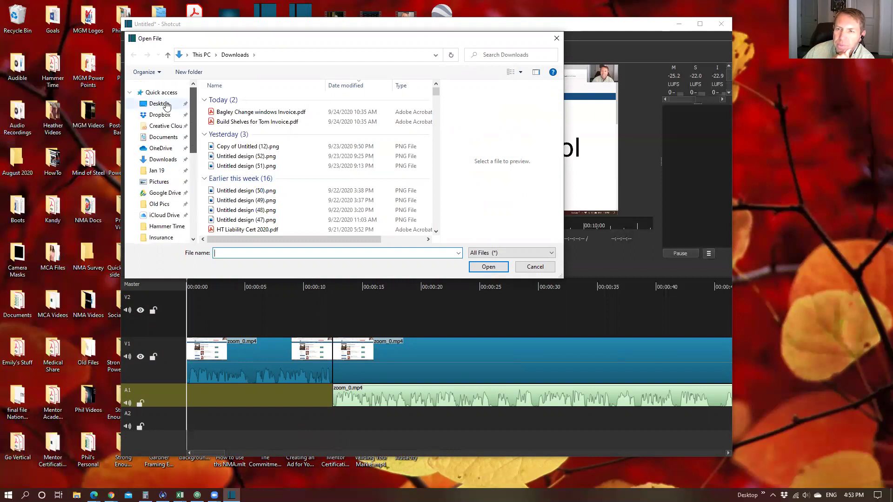
pyautogui.click(166, 106)
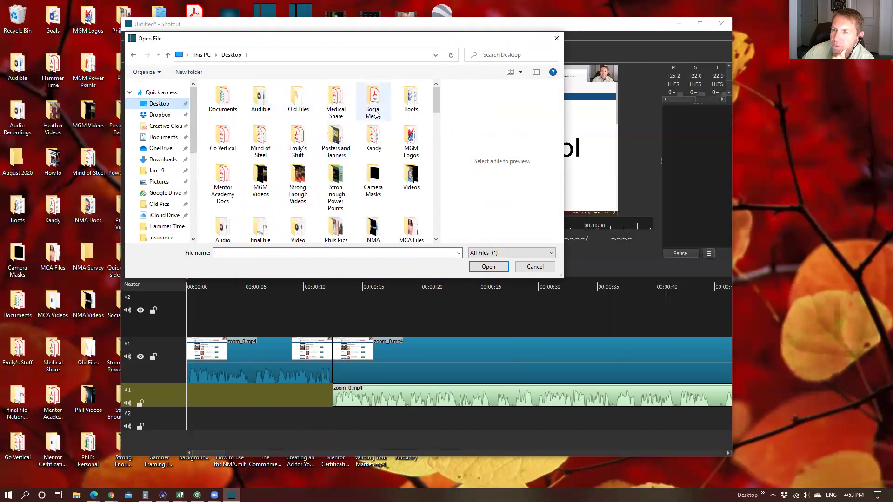
pyautogui.scroll(-1, 376, 115)
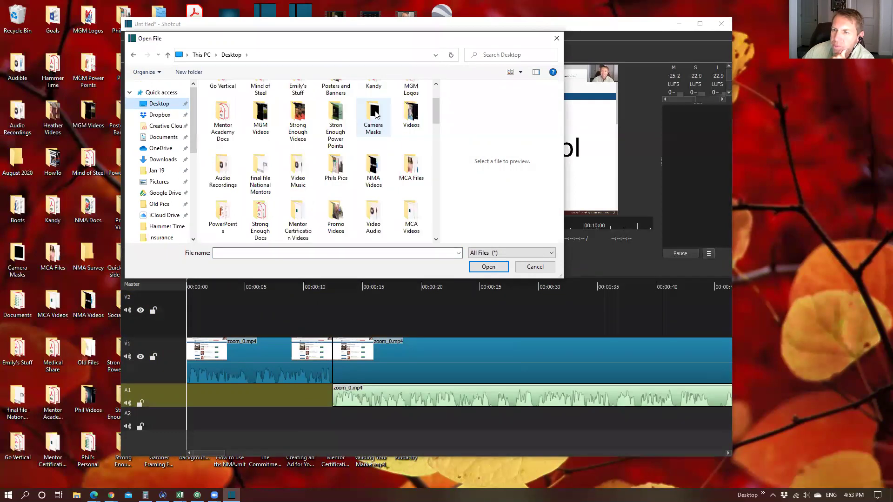
pyautogui.doubleClick(225, 173)
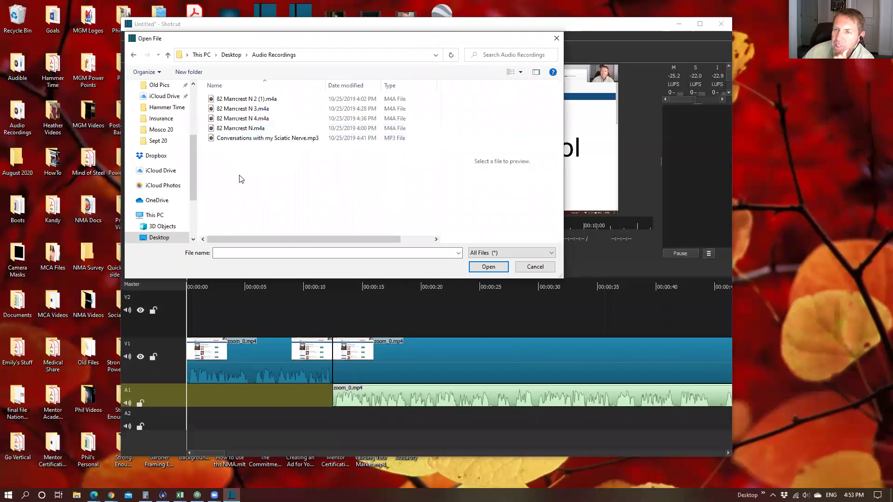
pyautogui.click(134, 55)
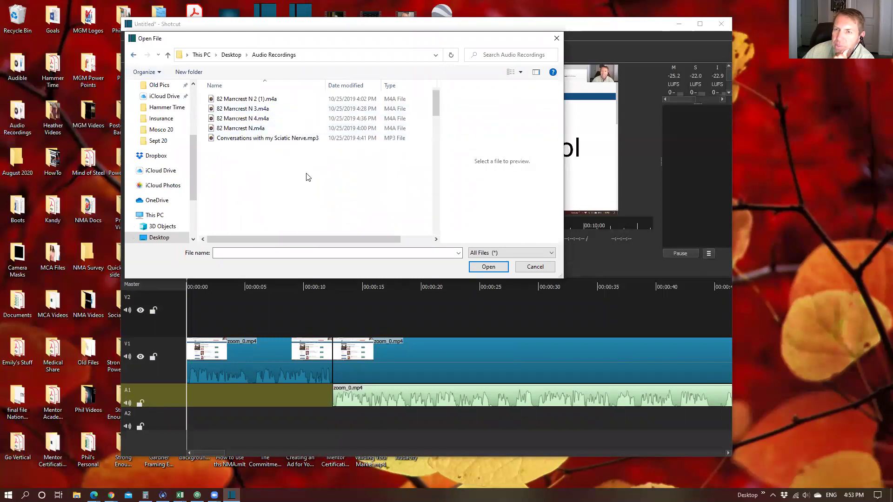
pyautogui.scroll(-2, 324, 239)
pyautogui.click(297, 122)
pyautogui.doubleClick(297, 122)
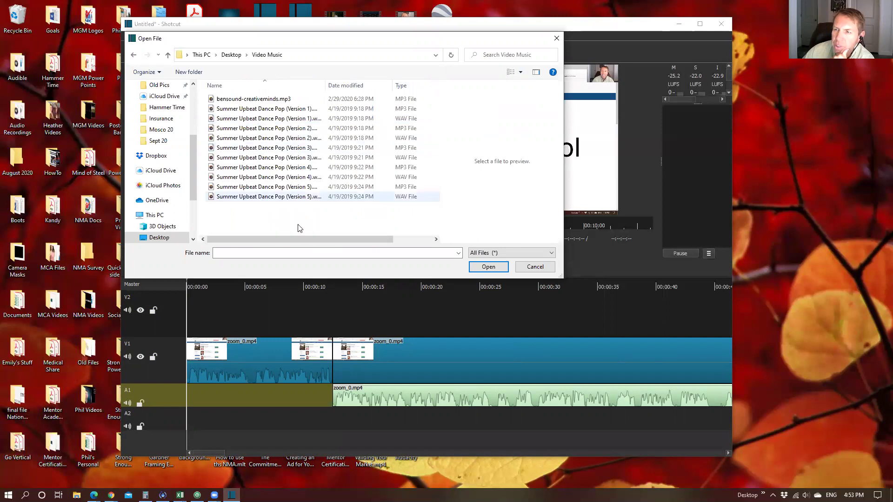
pyautogui.doubleClick(260, 148)
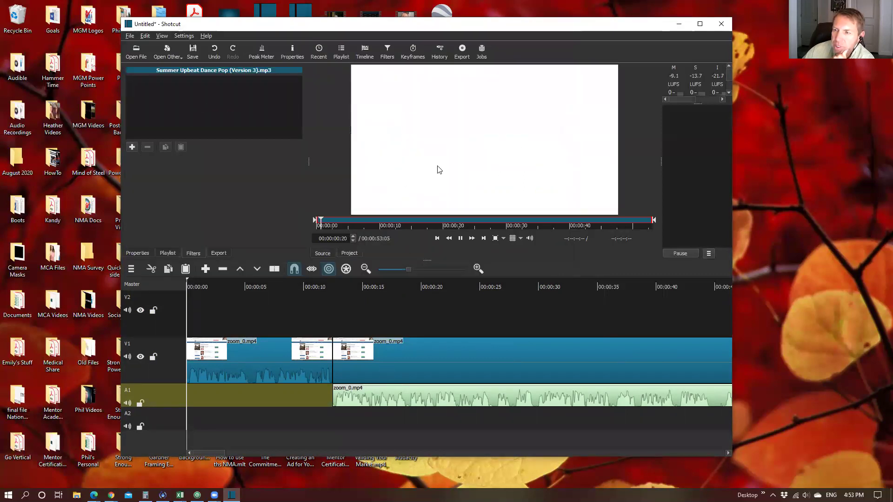
# Place the opened music clip at the start of track A2 and return the playhead to 00:00:00:00
pyautogui.moveTo(437, 169); pyautogui.dragTo(282, 422)
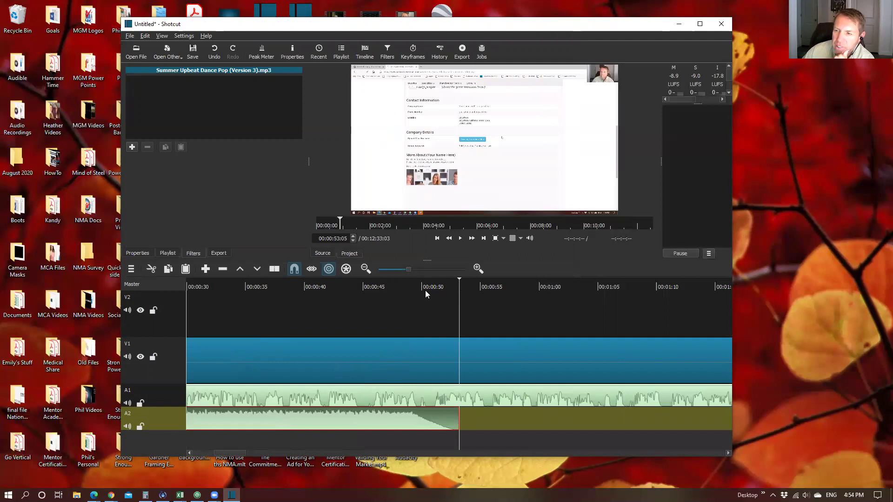
pyautogui.press('Home')
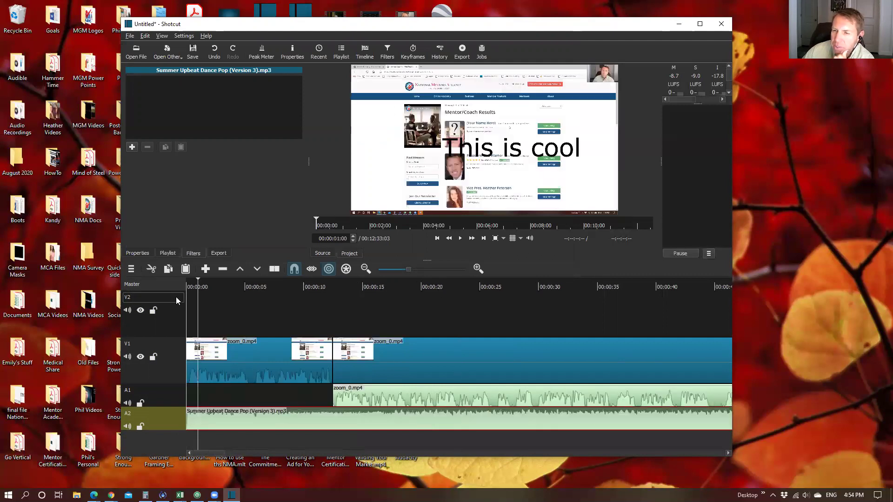
pyautogui.moveTo(197, 282); pyautogui.dragTo(185, 282)
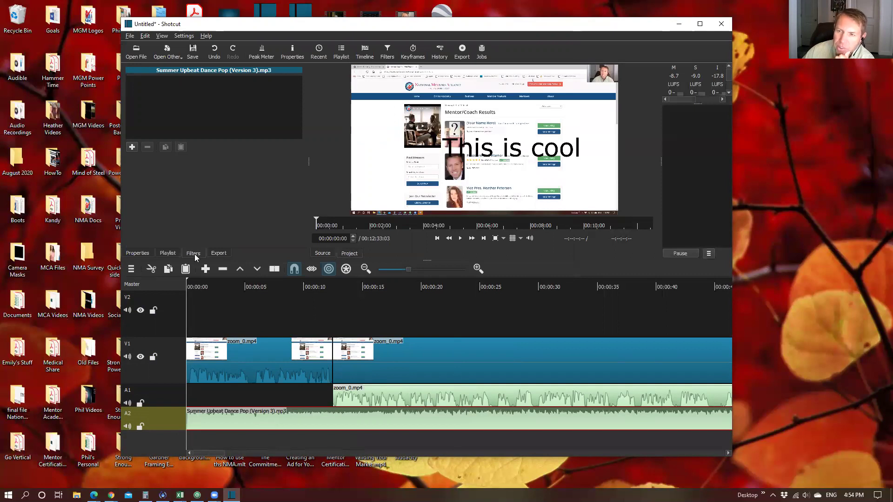
# Add a Gain / Volume filter to the music clip, set its level to -39.5 dB, and play the timeline to check the mix
pyautogui.click(131, 147)
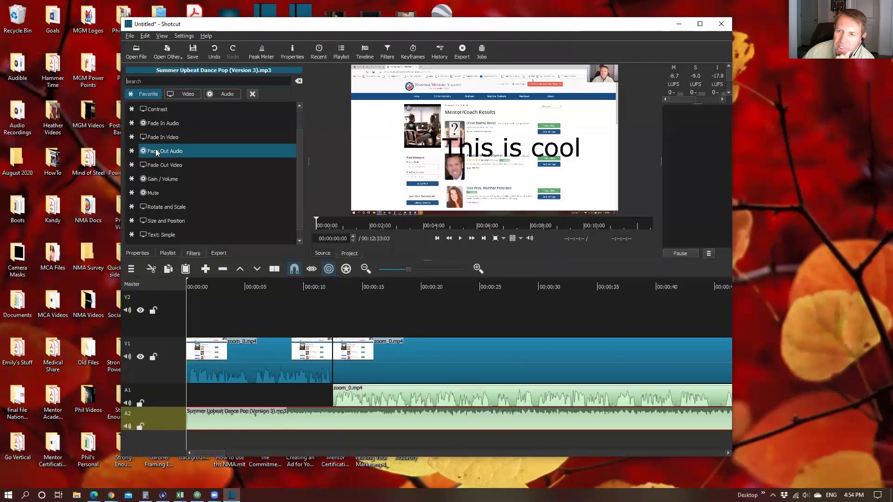
pyautogui.scroll(-1, 156, 148)
pyautogui.scroll(1, 155, 148)
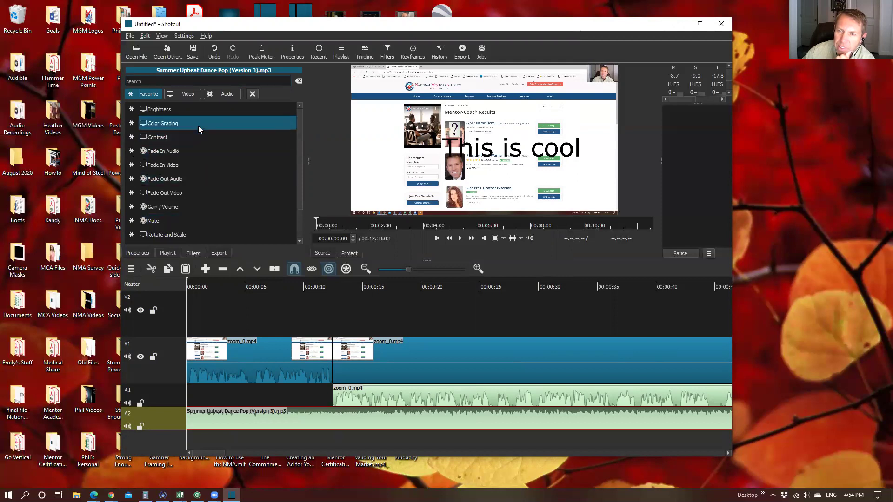
pyautogui.click(160, 207)
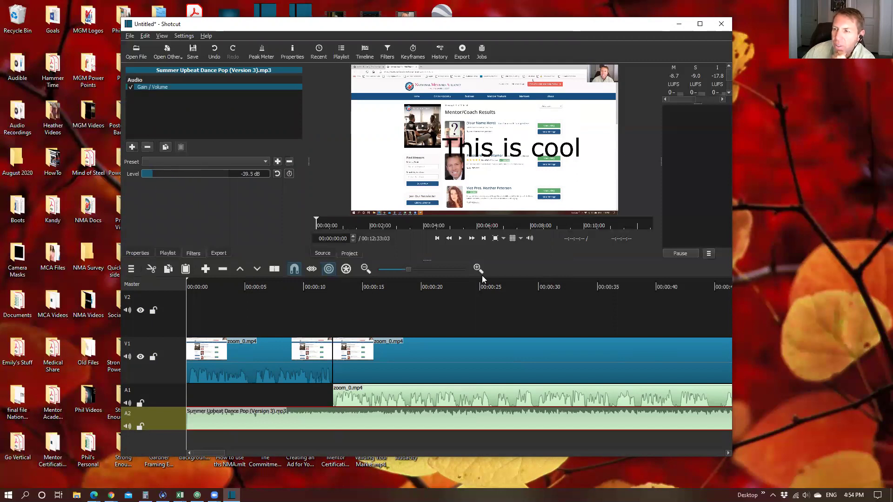
pyautogui.click(461, 239)
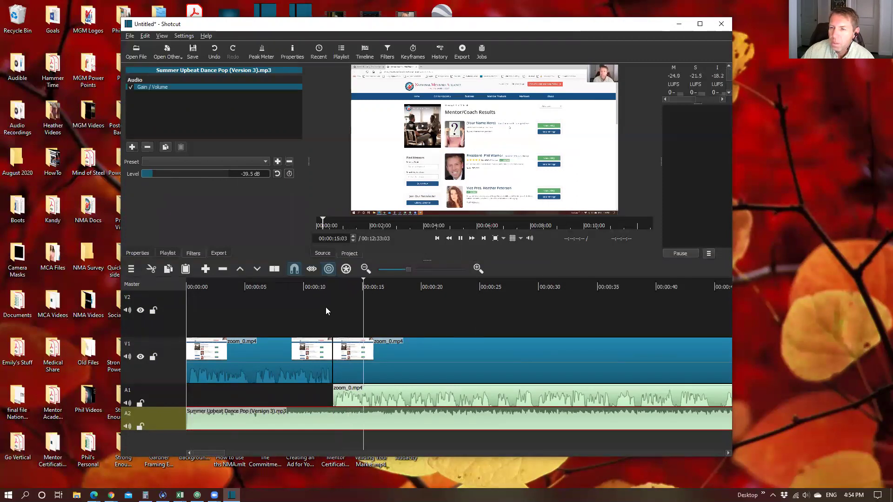
pyautogui.press('space')
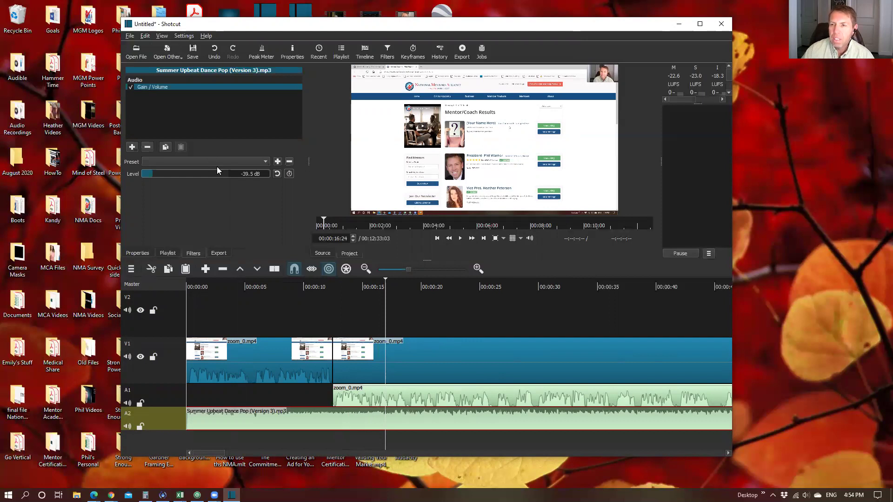
# Maximize the window, start exporting the timeline to the Desktop, and name the file How To Edit a Zoom Video
pyautogui.click(700, 25)
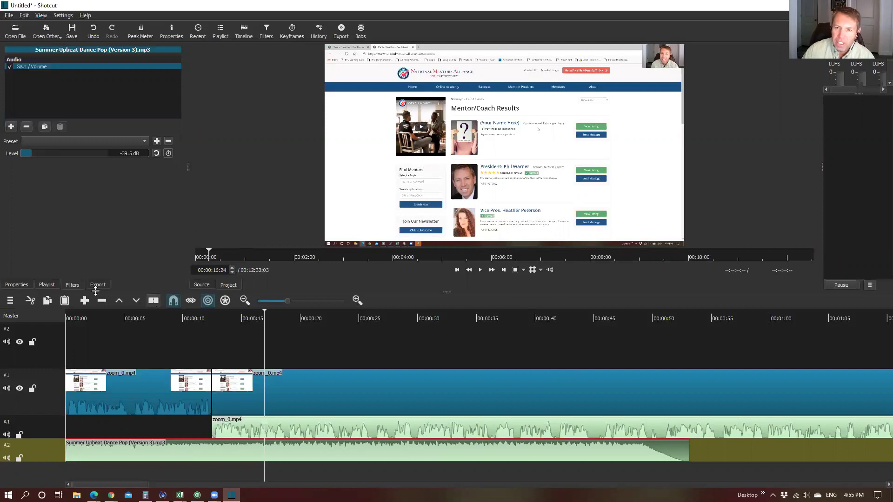
pyautogui.click(341, 31)
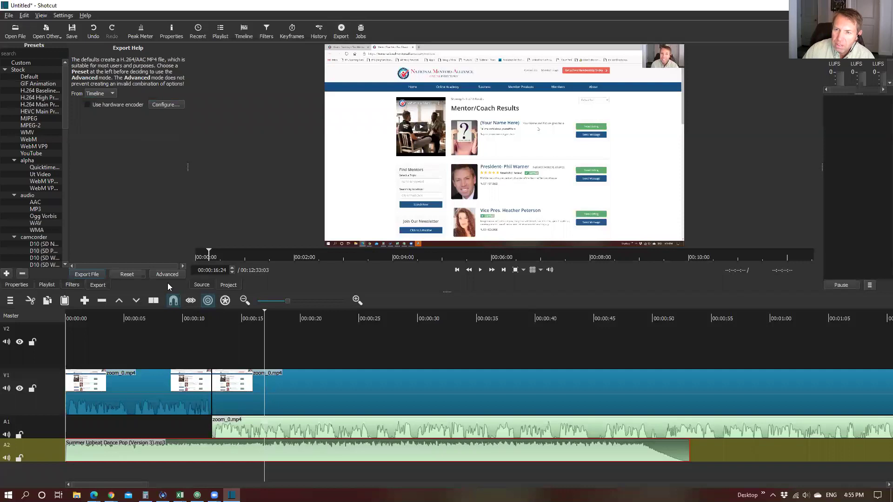
pyautogui.click(87, 275)
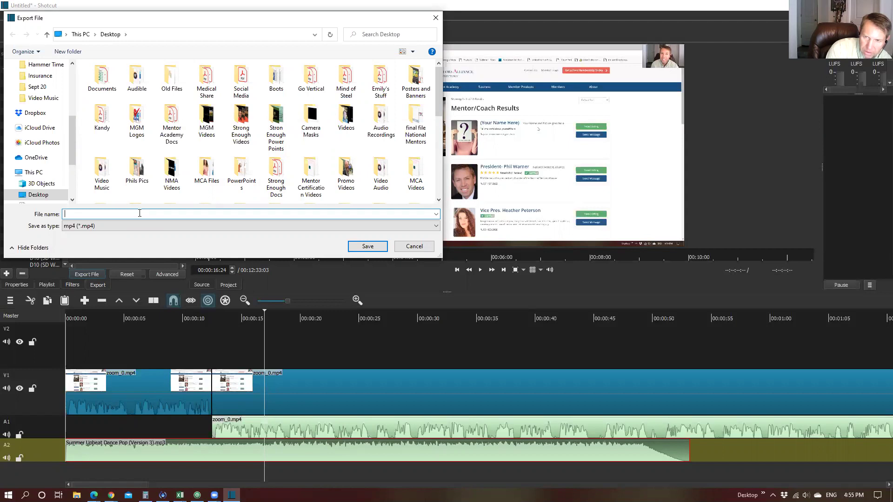
pyautogui.write('Zoom')
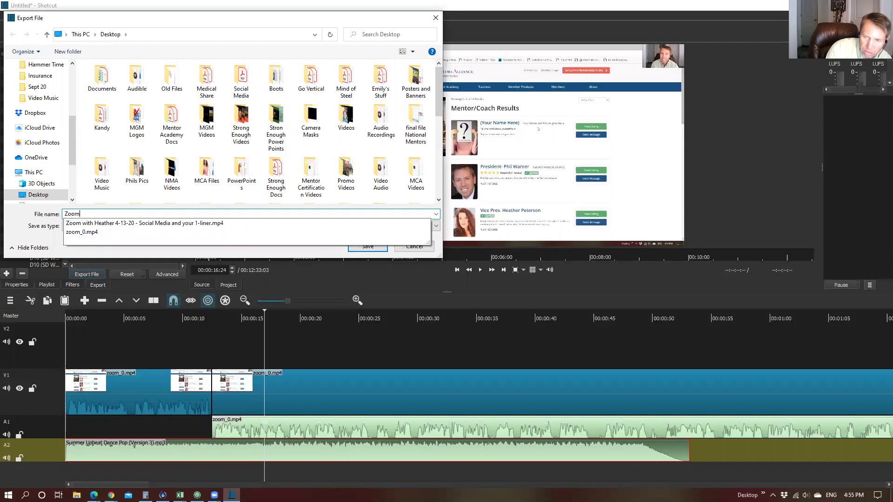
pyautogui.press('BackSpace')
pyautogui.press('BackSpace')
pyautogui.press('BackSpace')
pyautogui.press('BackSpace')
pyautogui.write('Ho')
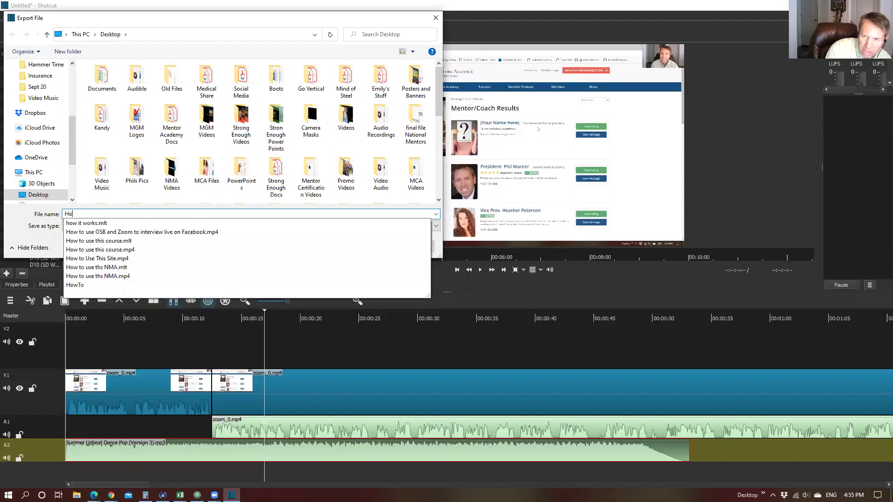
pyautogui.write('w To ')
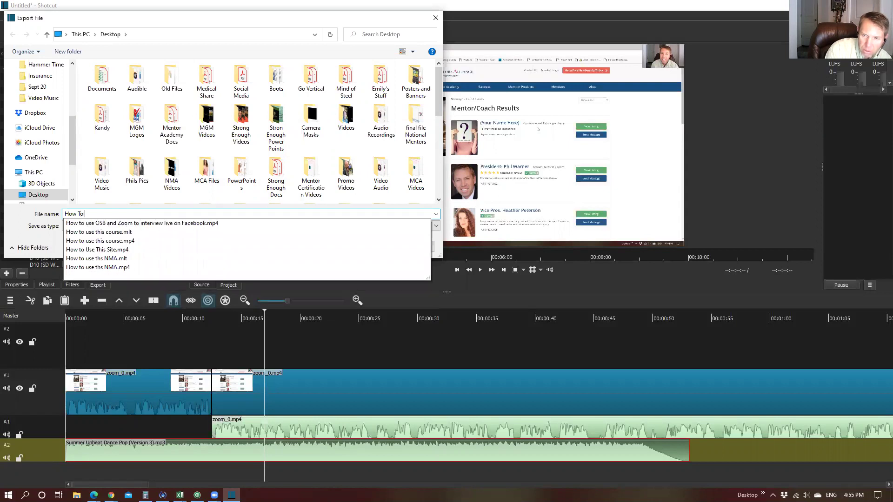
pyautogui.write('Edit a Zo')
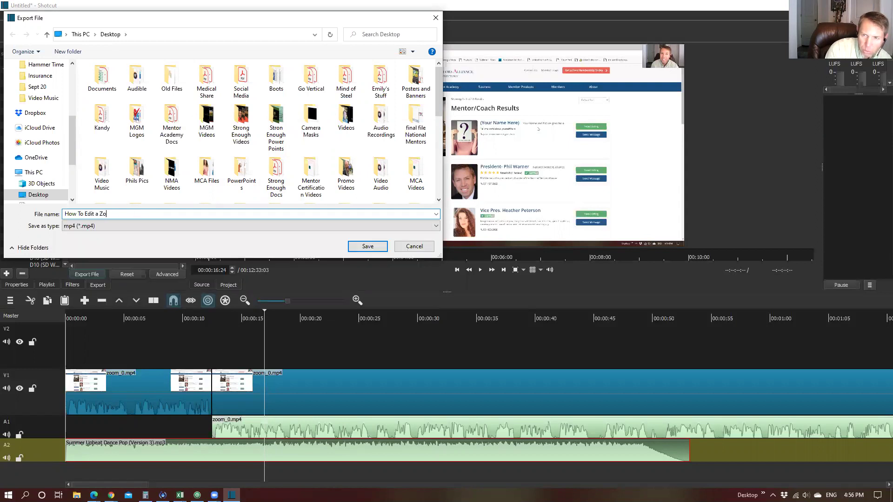
pyautogui.write('om Video')
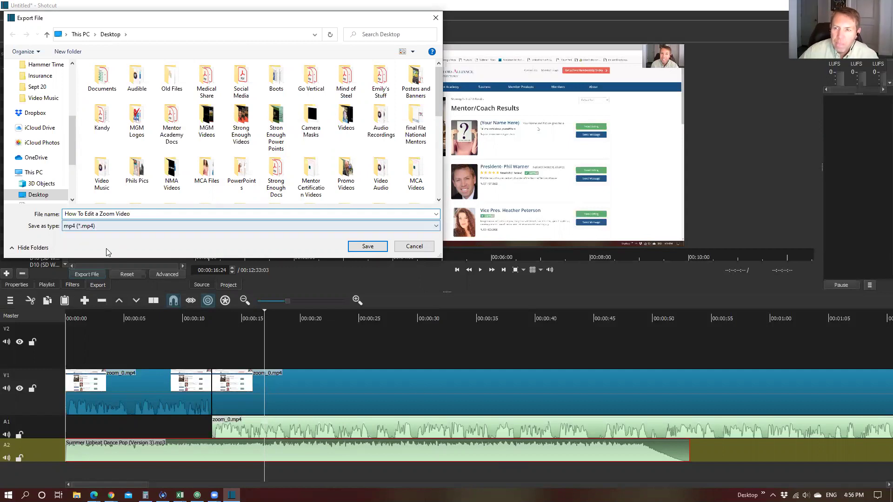
# Keep mp4 as the file type and save the export to start rendering
pyautogui.click(117, 228)
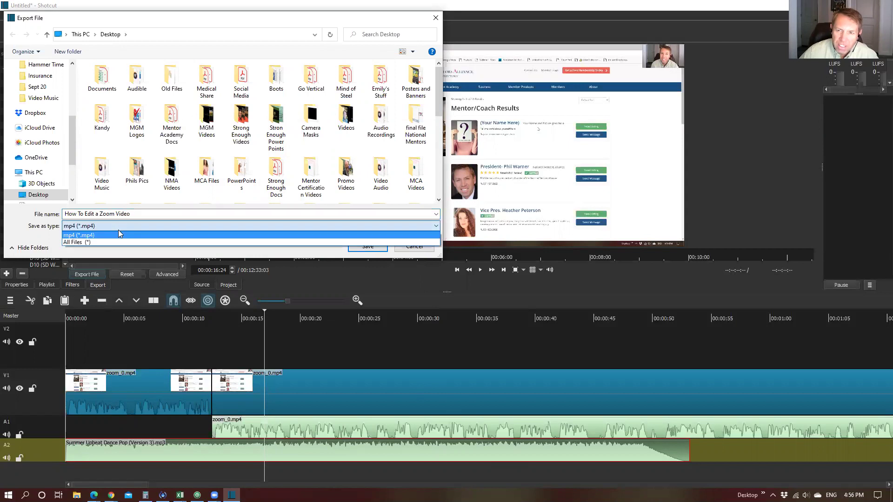
pyautogui.click(120, 226)
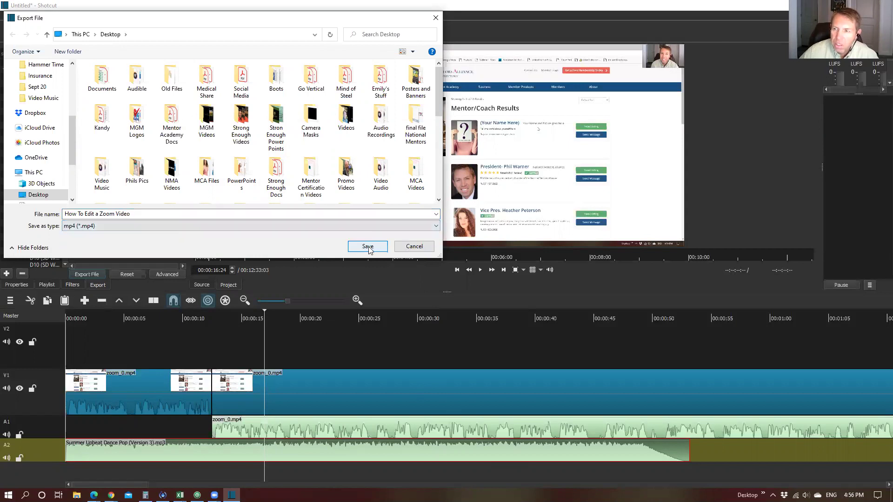
pyautogui.click(117, 214)
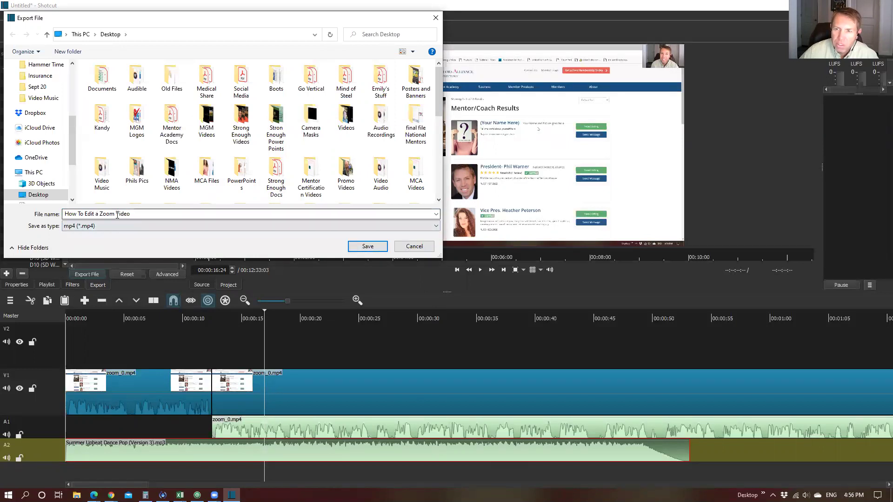
pyautogui.click(367, 247)
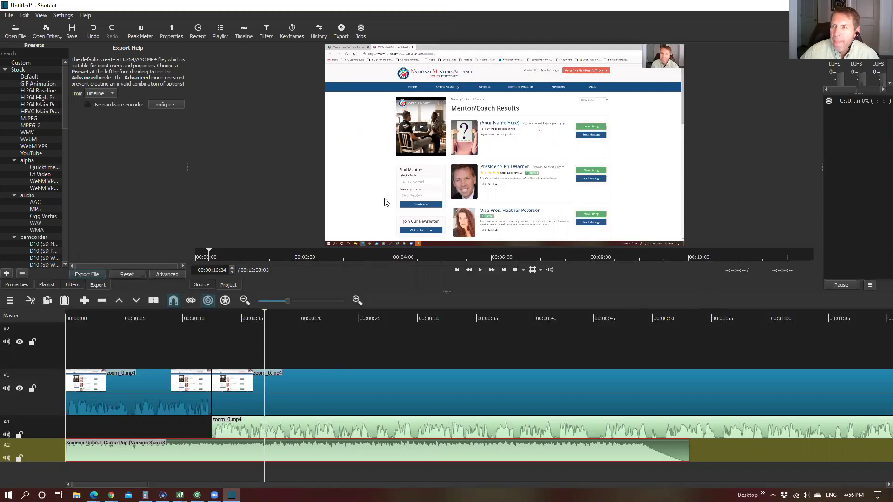
# Minimize the editor to view the desktop, dismiss the Apple Software Update message, and return to Shotcut
pyautogui.click(839, 5)
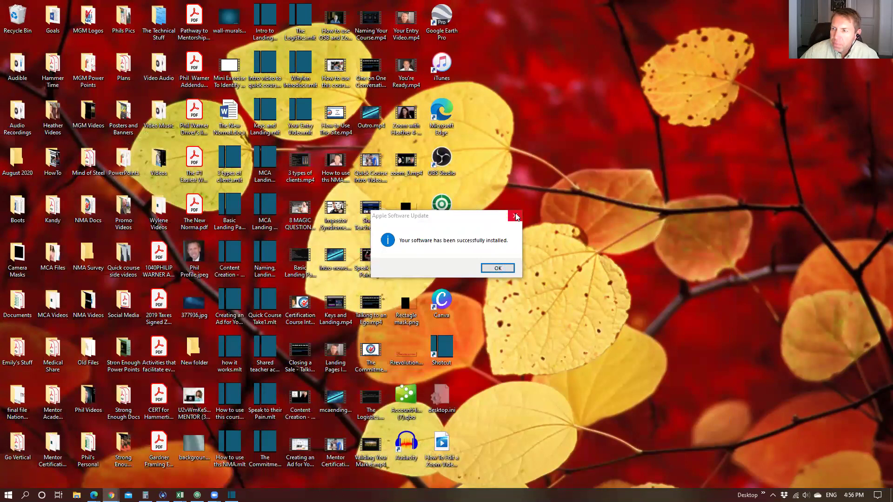
pyautogui.click(499, 268)
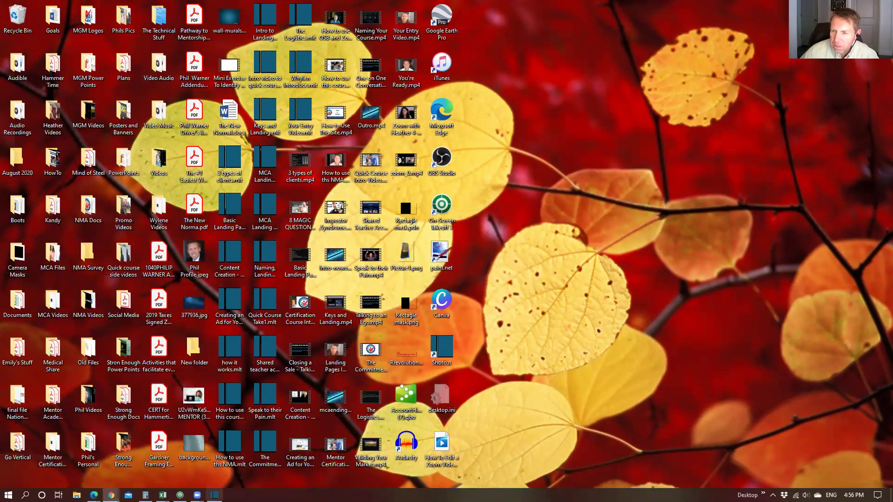
pyautogui.click(215, 495)
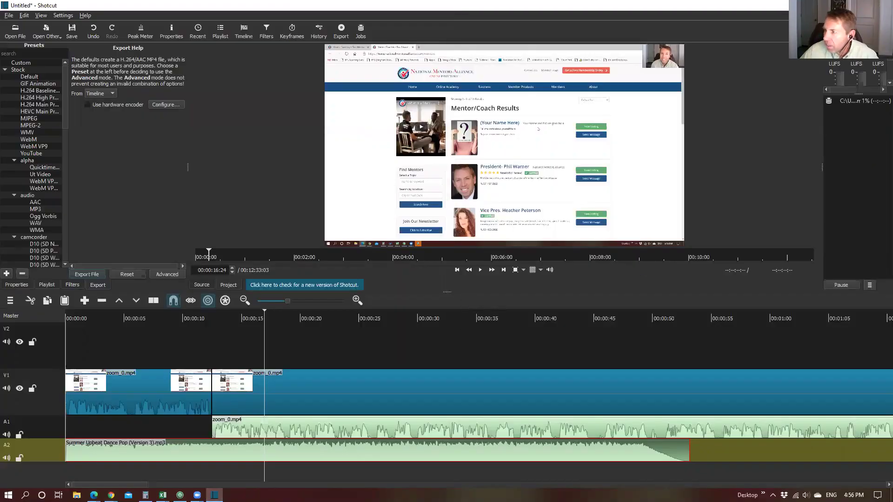
# Restore the window to its smaller size and select the running export job to check its progress
pyautogui.click(861, 5)
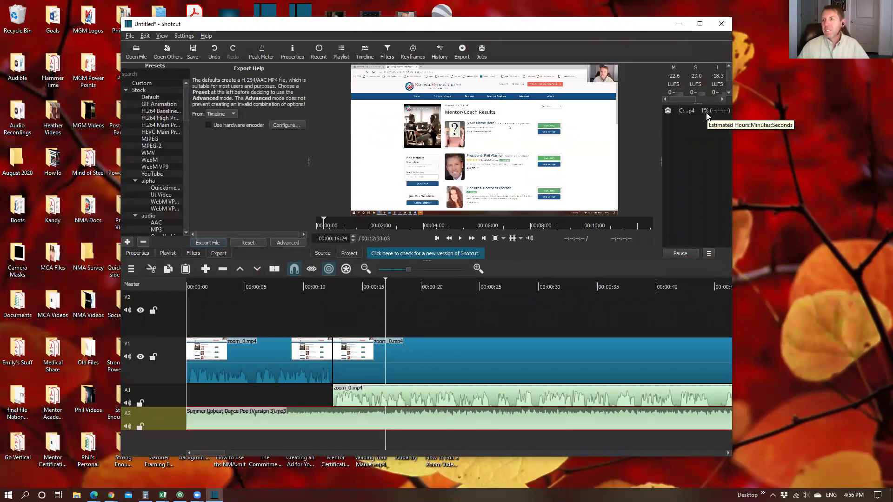
pyautogui.click(706, 112)
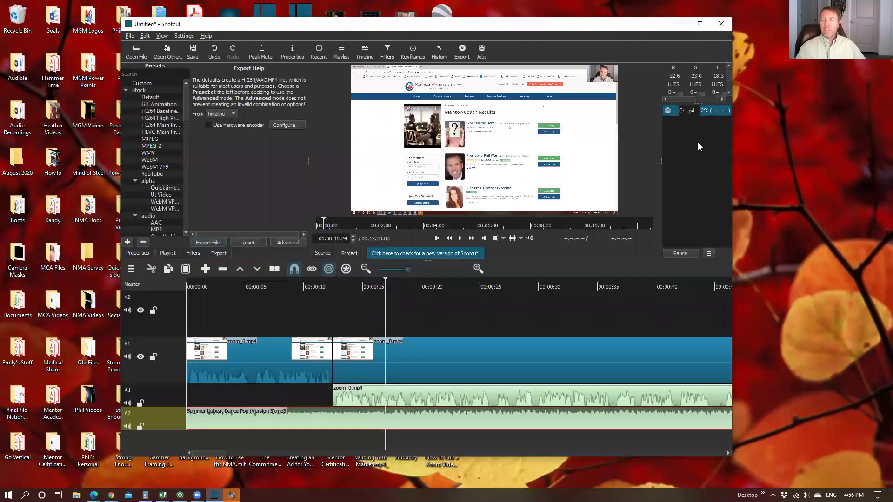